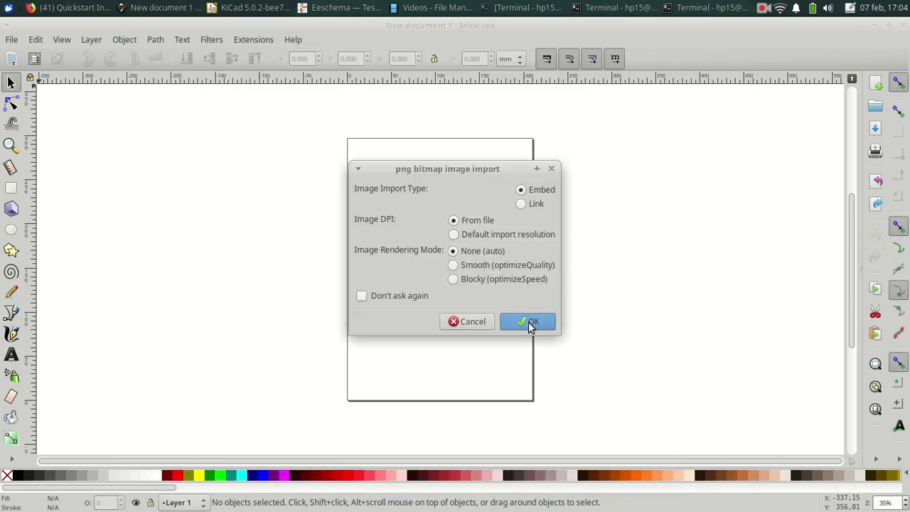
Step: Embed the PNG bitmap at its file DPI, place it on the page and trace it by brightness cutoff with threshold 0.450
left_click(529, 321)
left_click_drag(530, 324, 430, 246)
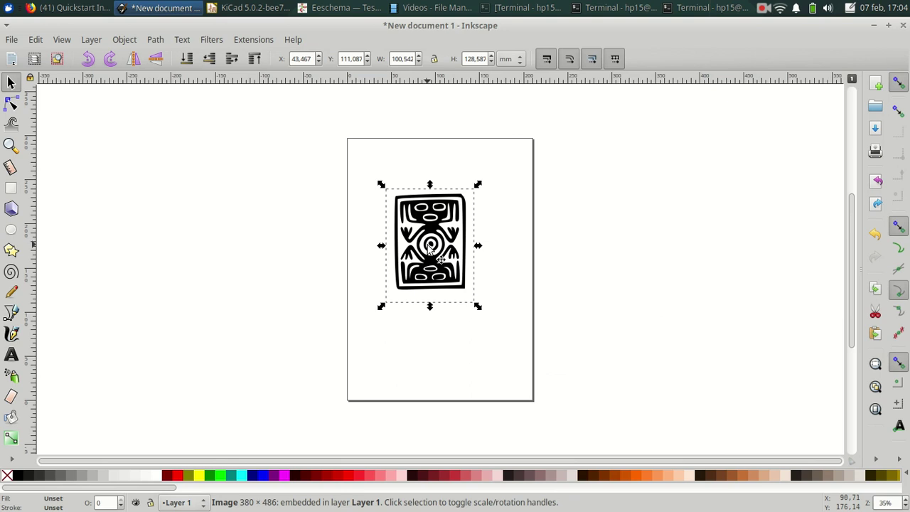
left_click(161, 41)
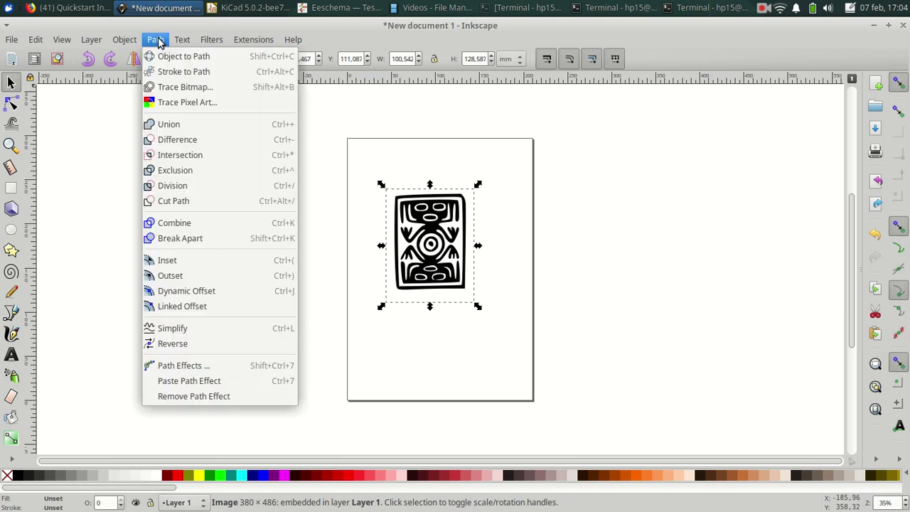
left_click(174, 87)
mouse_move(721, 47)
left_mouse_down()
mouse_move(721, 57)
mouse_move(668, 58)
mouse_move(625, 91)
mouse_move(265, 111)
mouse_move(317, 114)
mouse_move(279, 117)
left_mouse_up()
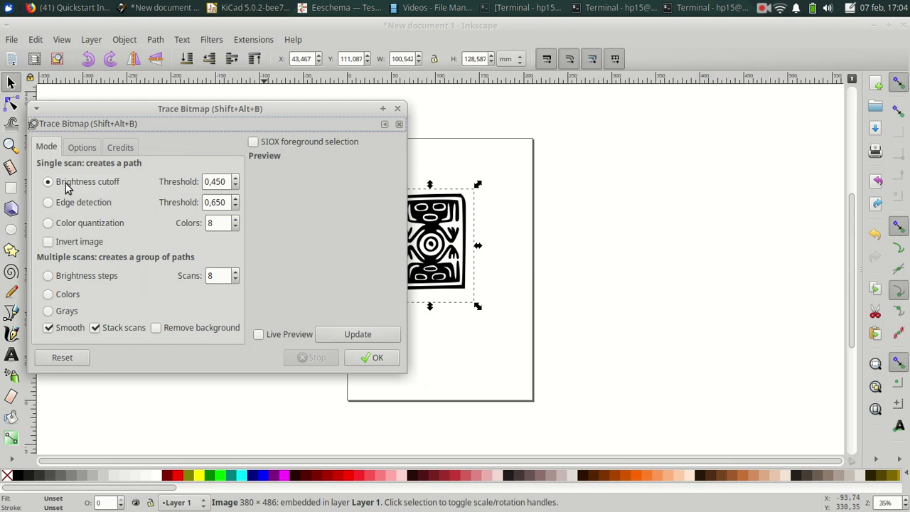
left_click(334, 334)
left_click(359, 358)
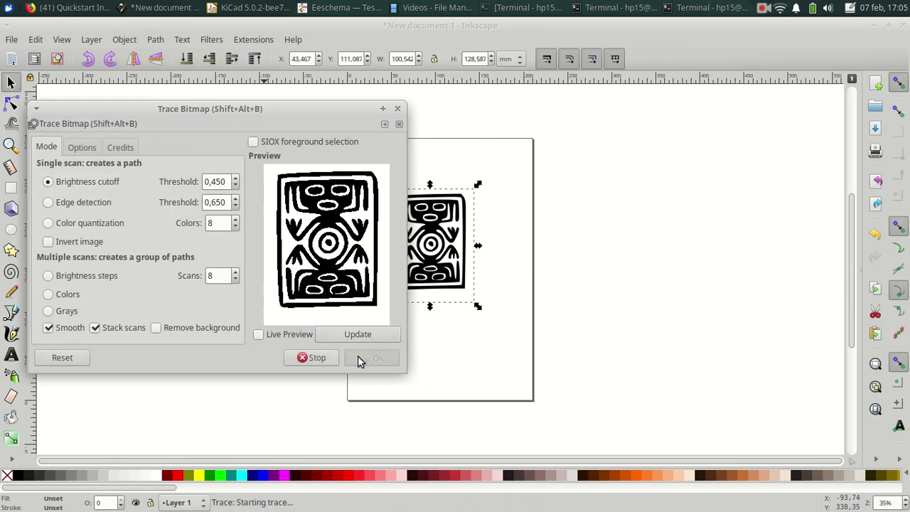
Step: Move the traced vector copy off the page beside the original, delete the original bitmap and close the trace settings
left_click_drag(444, 268, 538, 269)
left_click(431, 272)
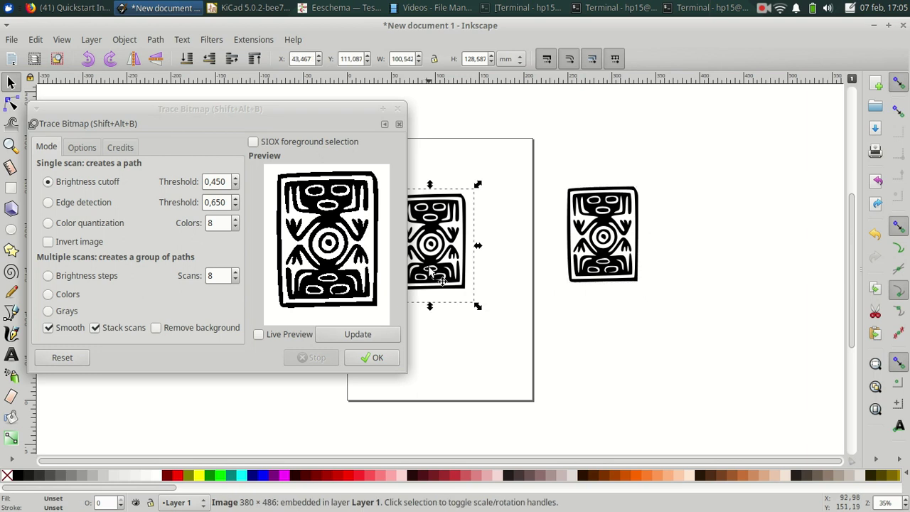
key("Delete")
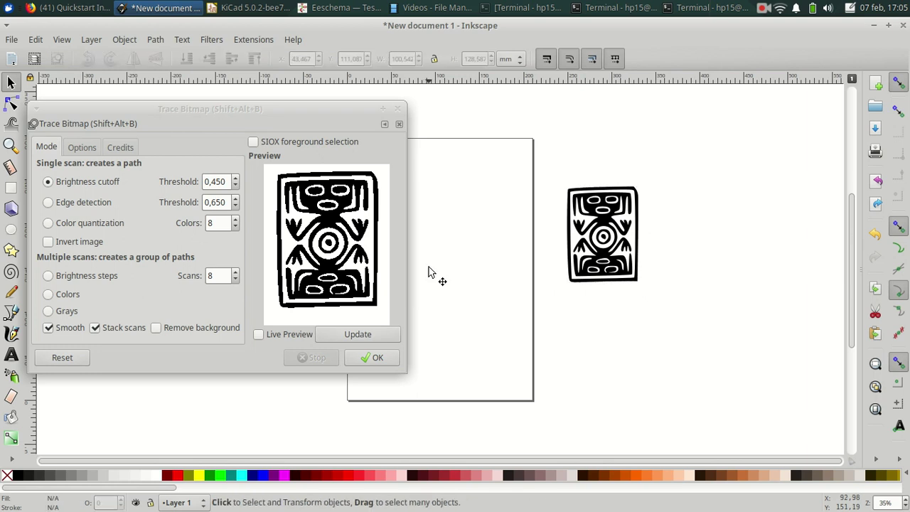
left_click(400, 124)
Step: Move the traced symbol back onto the page, lock its proportions and enlarge it to about 208 × 275 mm to fill the page width
left_click_drag(623, 252, 449, 257)
left_click(435, 59)
left_click_drag(468, 292, 546, 401)
left_click_drag(465, 333, 425, 293)
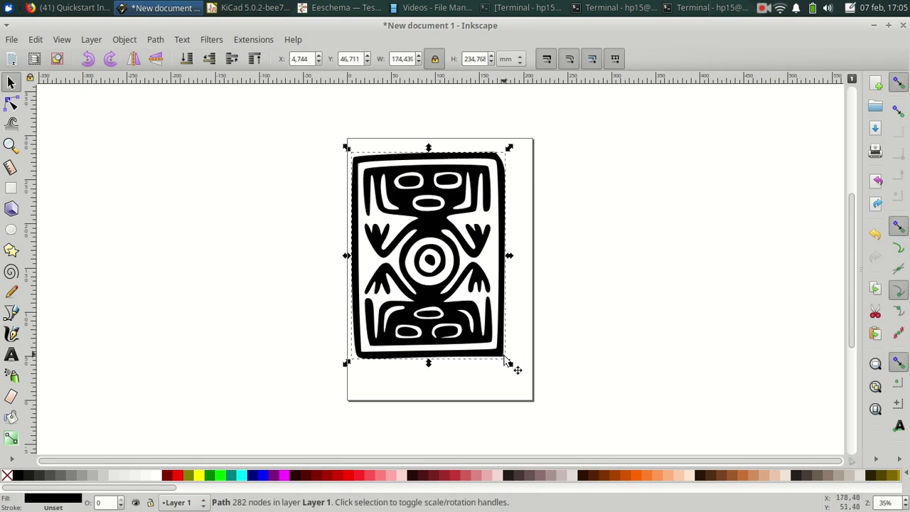
left_click(510, 363)
left_click_drag(510, 363, 508, 365)
left_click(471, 287)
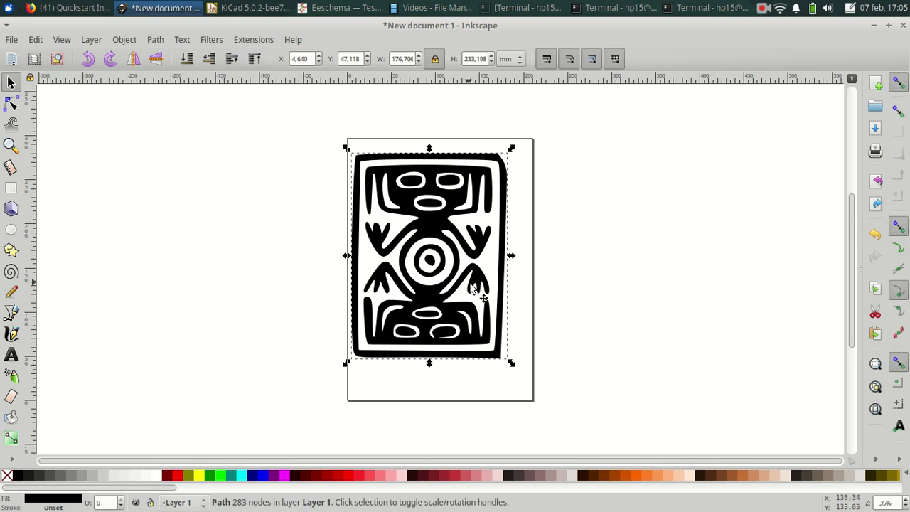
left_click_drag(484, 297, 483, 284)
left_click_drag(512, 351, 554, 399)
left_click(615, 365)
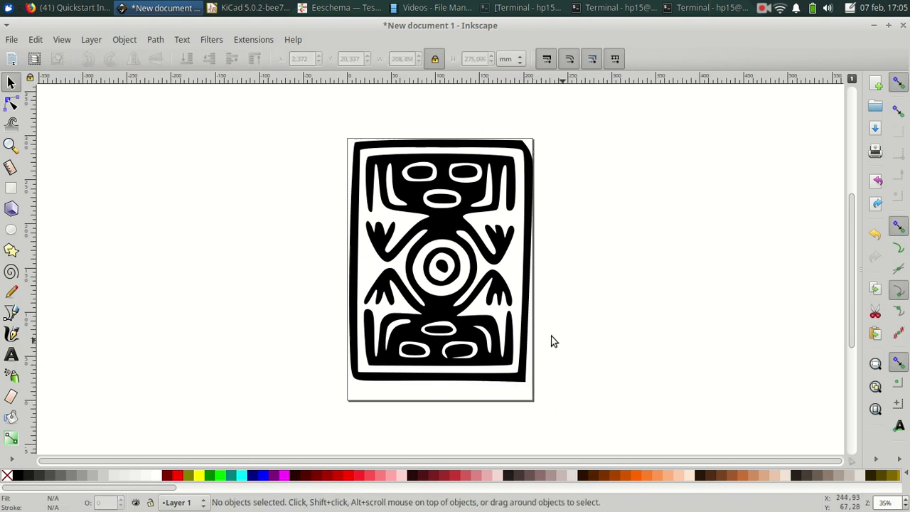
Step: Delete the nodes of the solid dot at the centre of the symbol's spiral
left_click(12, 105)
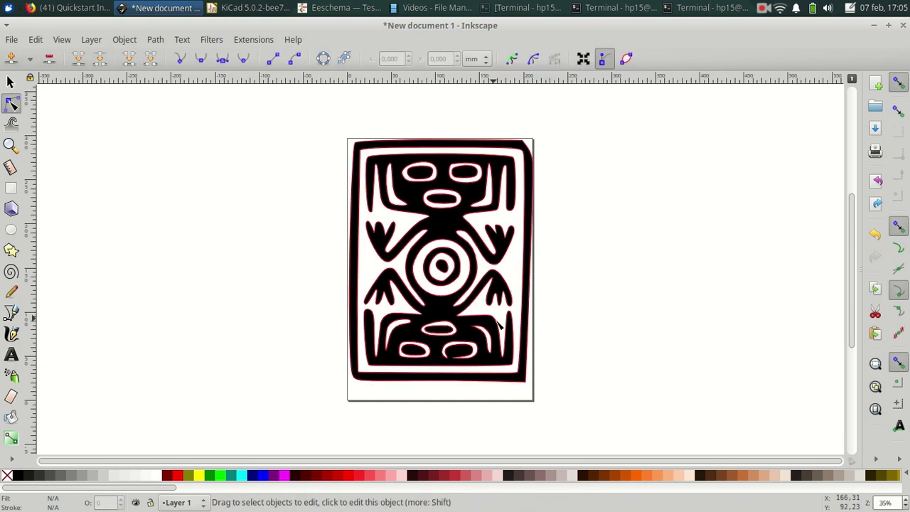
left_click(447, 275)
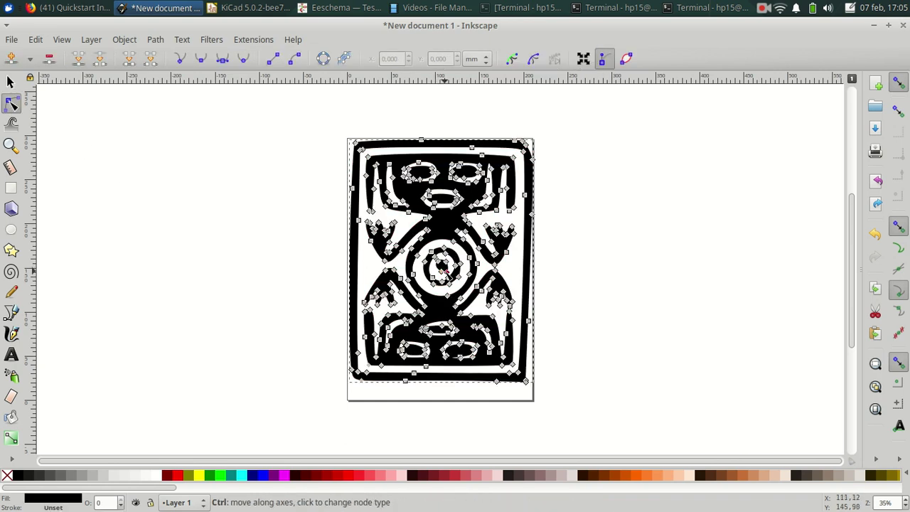
scroll(445, 274, "up", 6, "ctrl")
left_click_drag(370, 175, 492, 304)
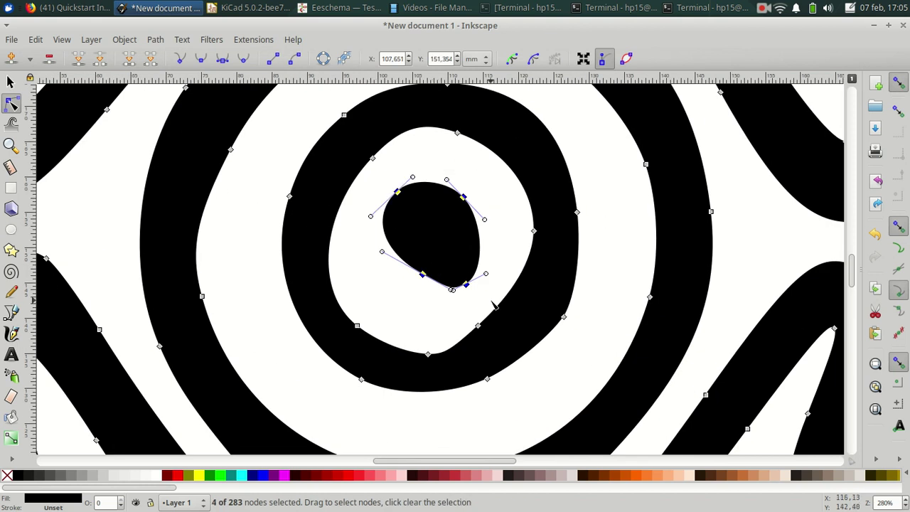
key("Delete")
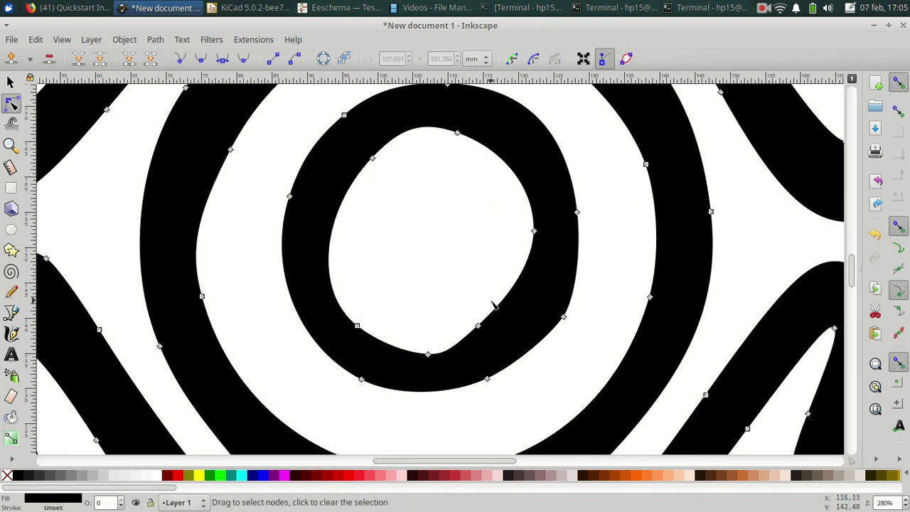
Step: Delete all nodes of the inner ring in the symbol's centre to leave an empty circle, and leave node editing
scroll(498, 302, "down", 6)
scroll(512, 299, "up", 8)
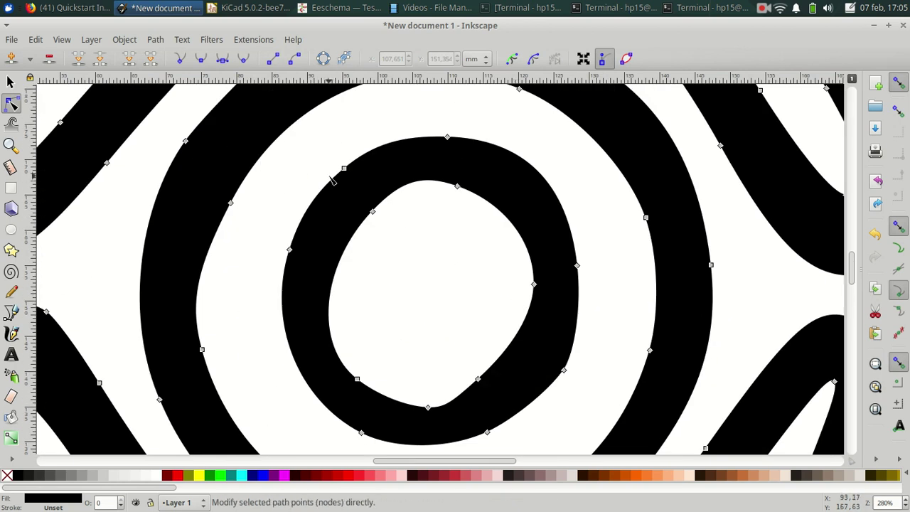
scroll(334, 178, "down", 1)
left_click_drag(303, 150, 519, 380)
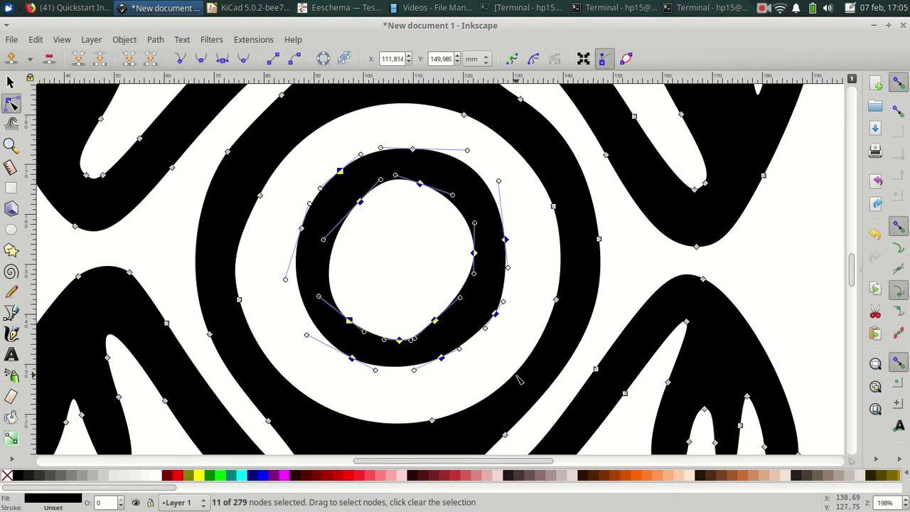
key("Delete")
left_click_drag(304, 151, 510, 384)
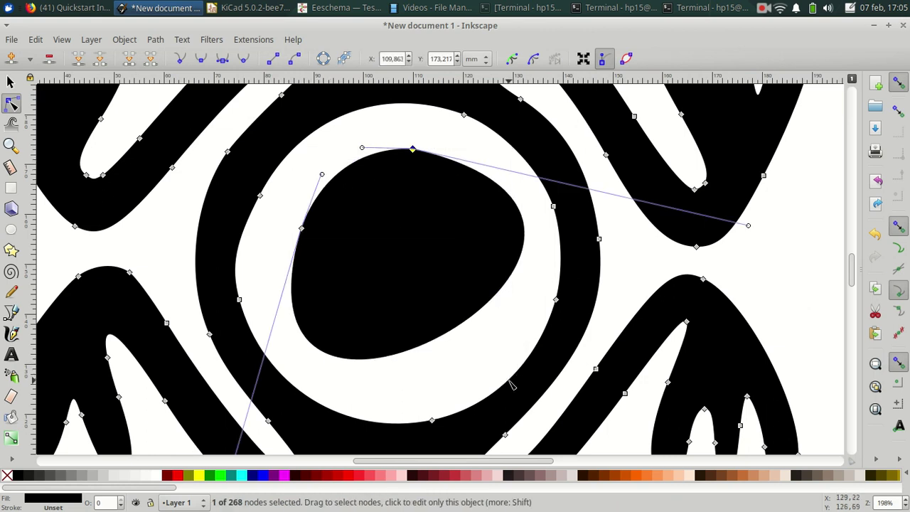
key("ctrl+z")
left_click_drag(275, 207, 346, 282)
left_click(344, 283)
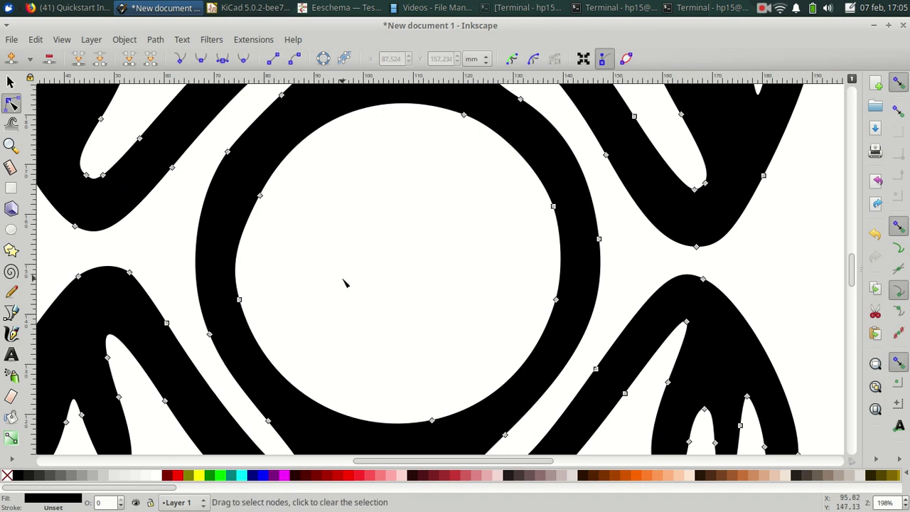
scroll(344, 283, "down", 5)
scroll(369, 292, "up", 1)
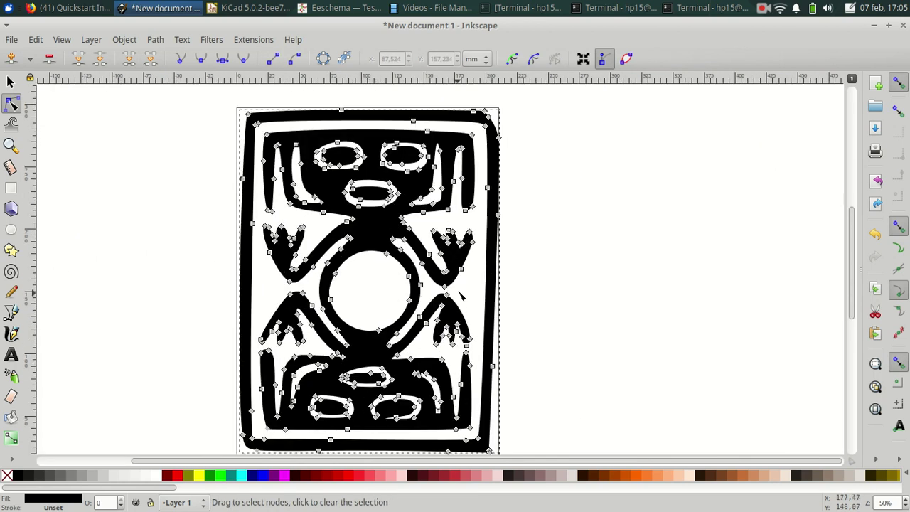
left_click(10, 82)
left_click(173, 254)
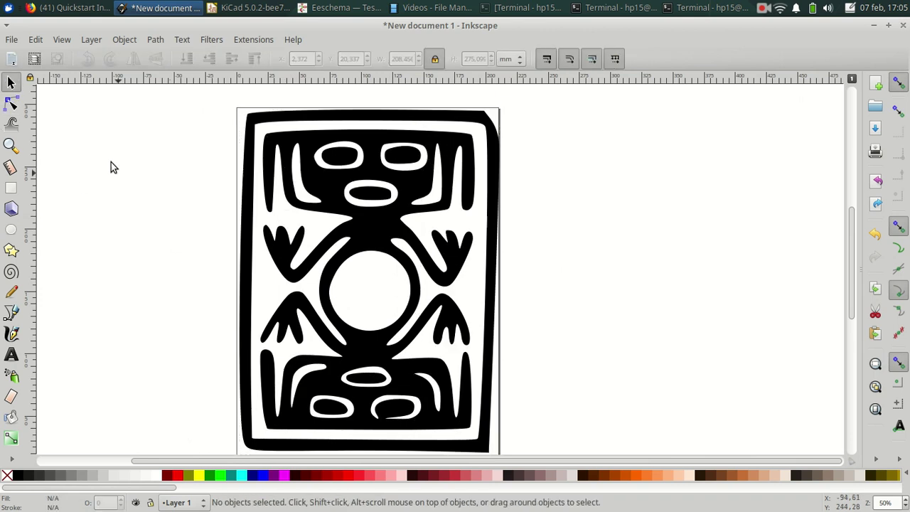
Step: Import Screenshot_2019-02-07_11-47-11.png with the default import options and place it beside the page
left_click(11, 40)
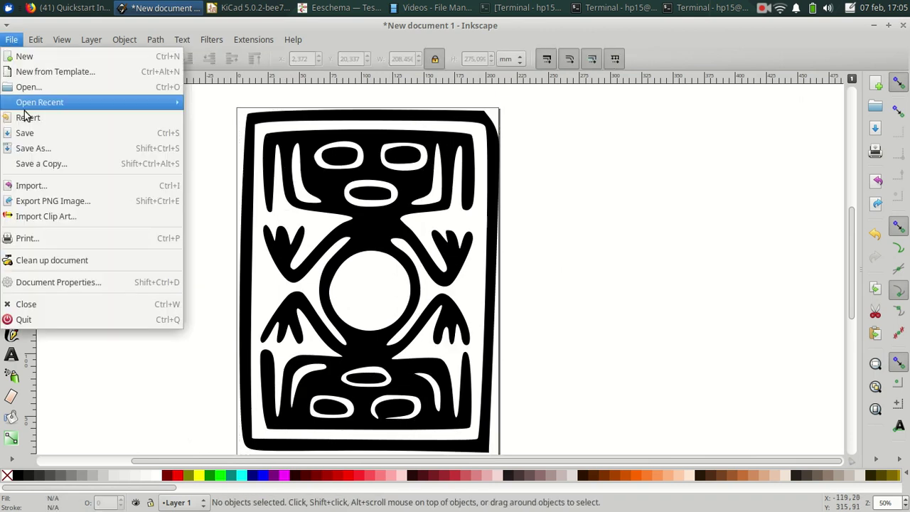
left_click(29, 185)
left_click(302, 300)
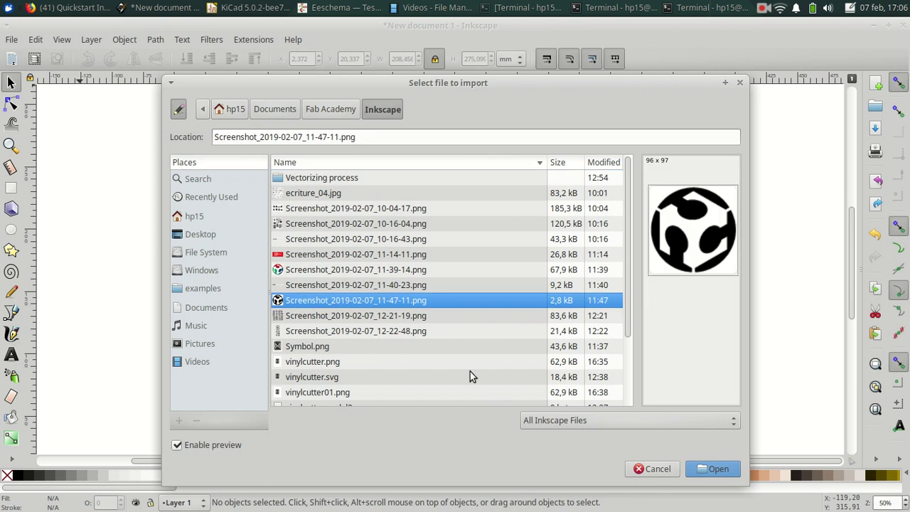
left_click(693, 469)
left_click(532, 322)
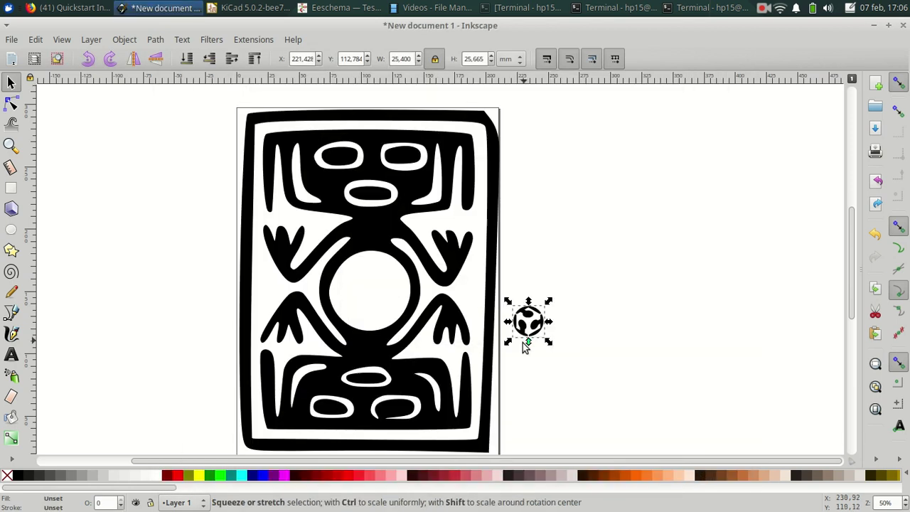
left_click_drag(532, 329, 582, 275)
Step: Trace the imported round logo bitmap into a path by brightness cutoff with threshold 0.450
left_click(155, 40)
left_click(165, 88)
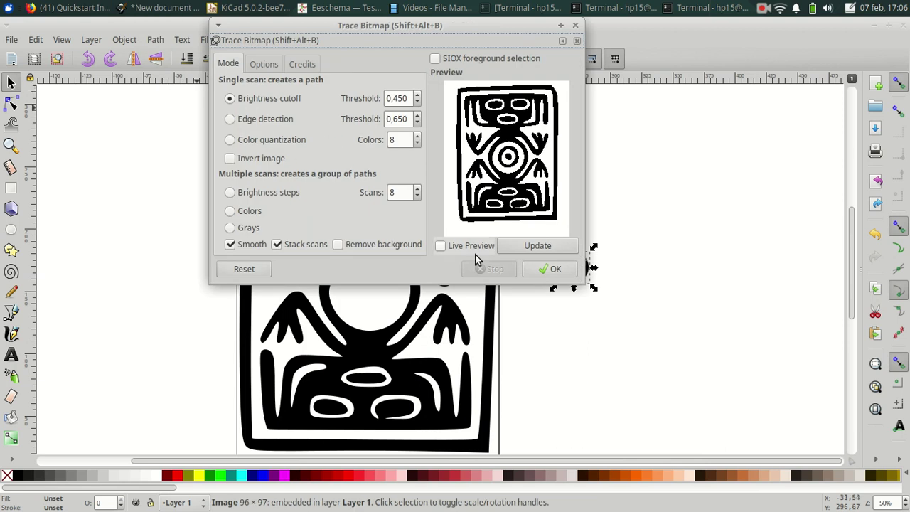
left_click(534, 251)
left_click(544, 273)
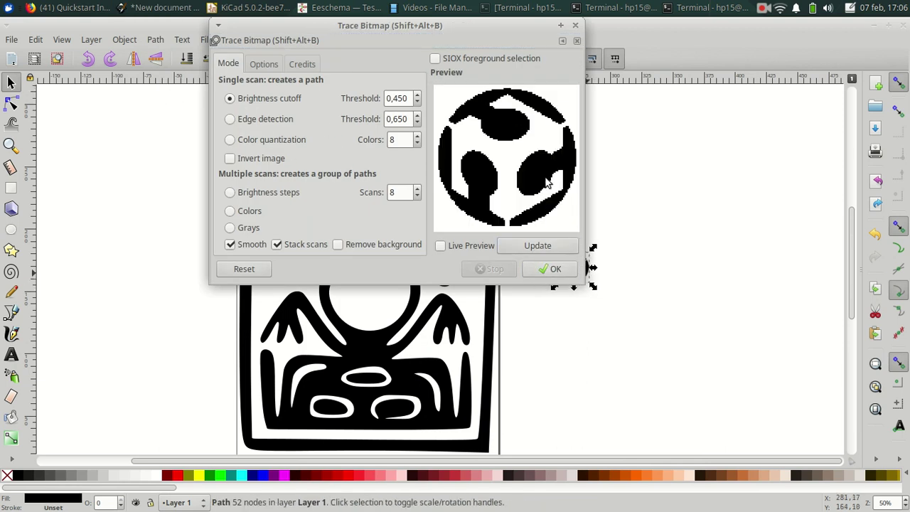
left_click(576, 26)
Step: Move the traced logo above its source image and delete the logo bitmap
left_click_drag(579, 270, 598, 187)
left_click(574, 267)
key("Delete")
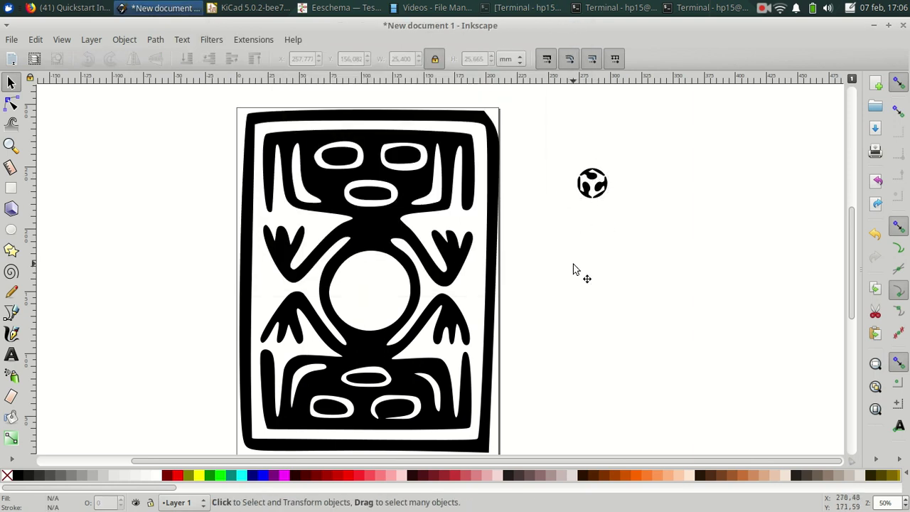
Step: Move the traced logo into the symbol's empty central circle and enlarge it to about 53 mm wide
left_click(599, 189)
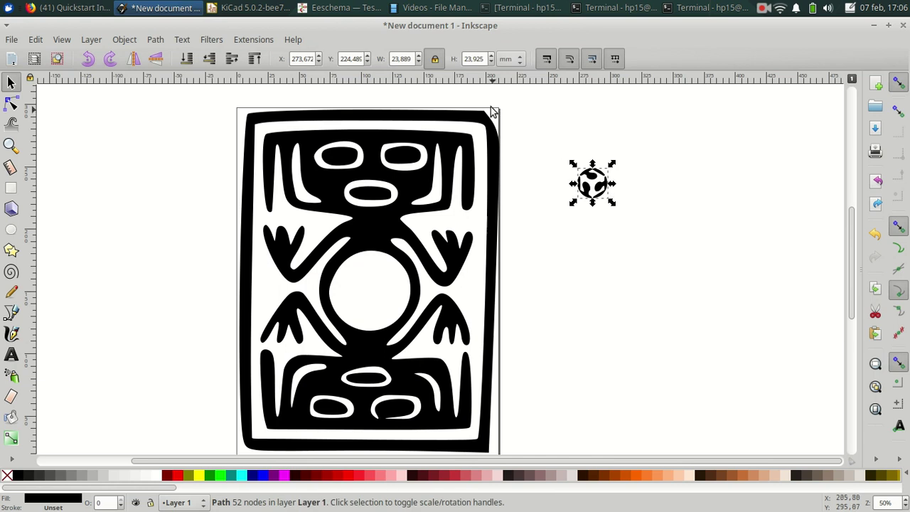
mouse_move(592, 190)
left_mouse_down()
mouse_move(374, 284)
mouse_move(364, 299)
mouse_move(404, 257)
mouse_move(455, 242)
mouse_move(450, 252)
left_mouse_up()
left_click_drag(388, 296, 422, 346)
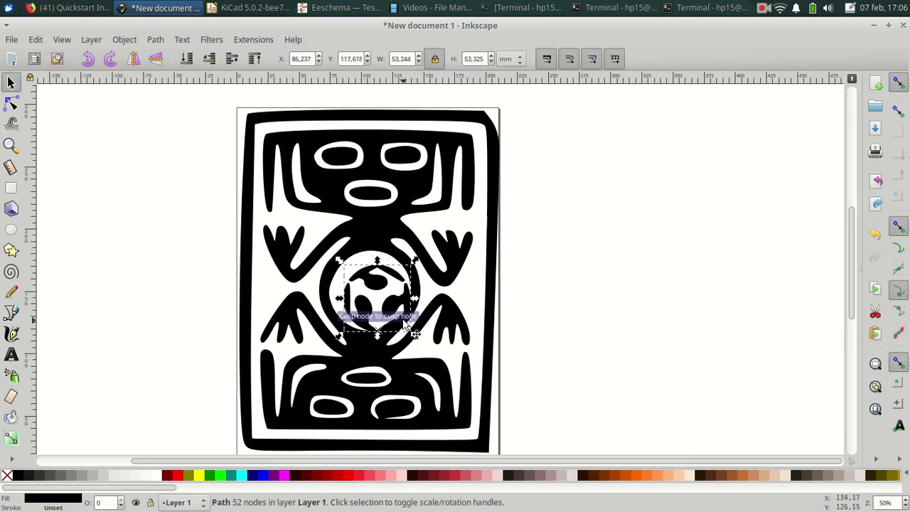
Step: Turn off snapping, then centre the logo within the circle and enlarge it to about 57 mm wide
key("percent")
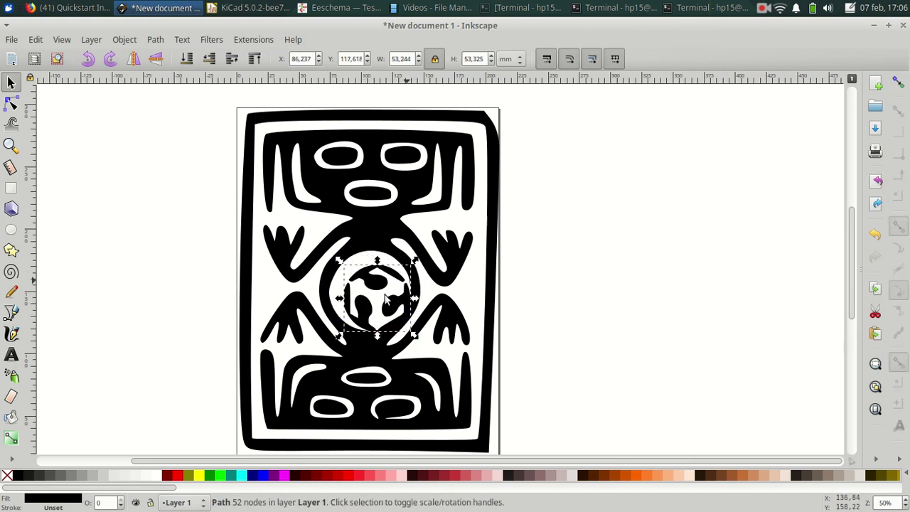
left_click_drag(388, 305, 381, 299)
left_click_drag(408, 328, 412, 332)
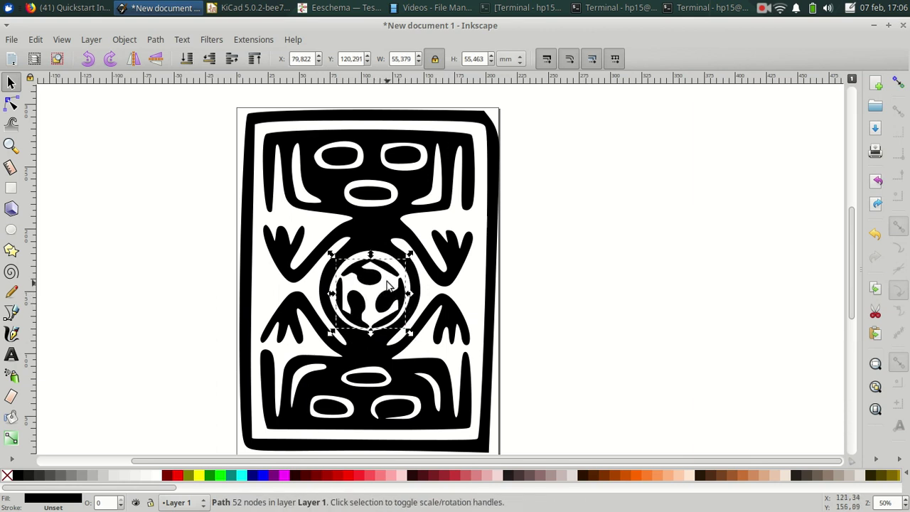
left_click_drag(411, 255, 414, 251)
left_click_drag(374, 286, 371, 282)
left_click(602, 282)
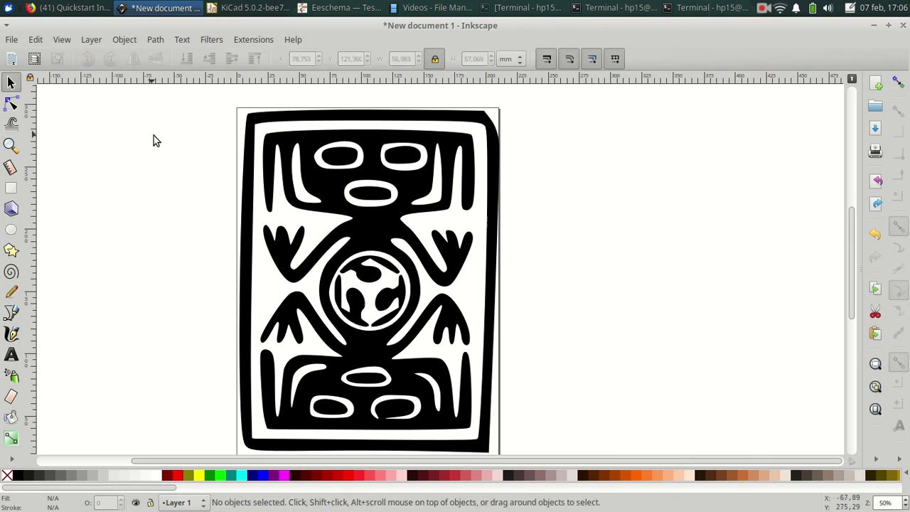
Step: Select the symbol and the logo together and merge them into one path with Union
scroll(164, 154, "down", 2, "ctrl")
left_click_drag(122, 117, 384, 359)
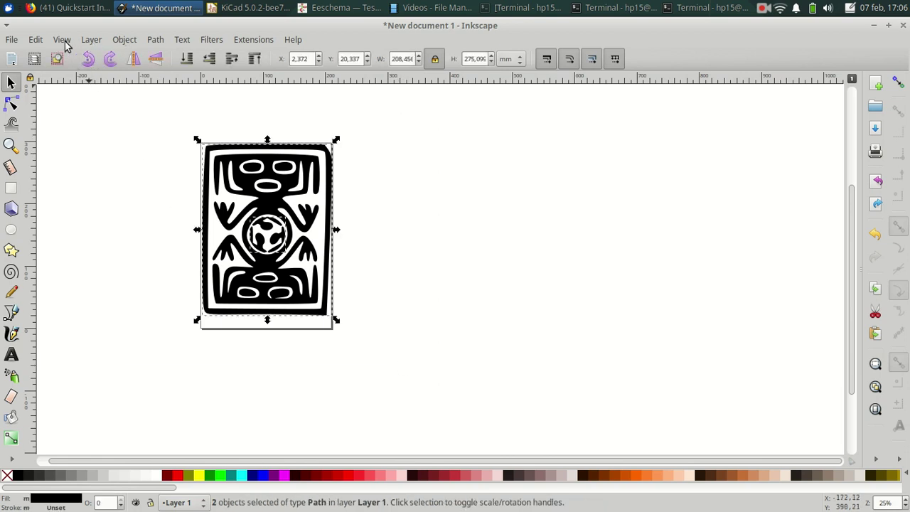
left_click(155, 39)
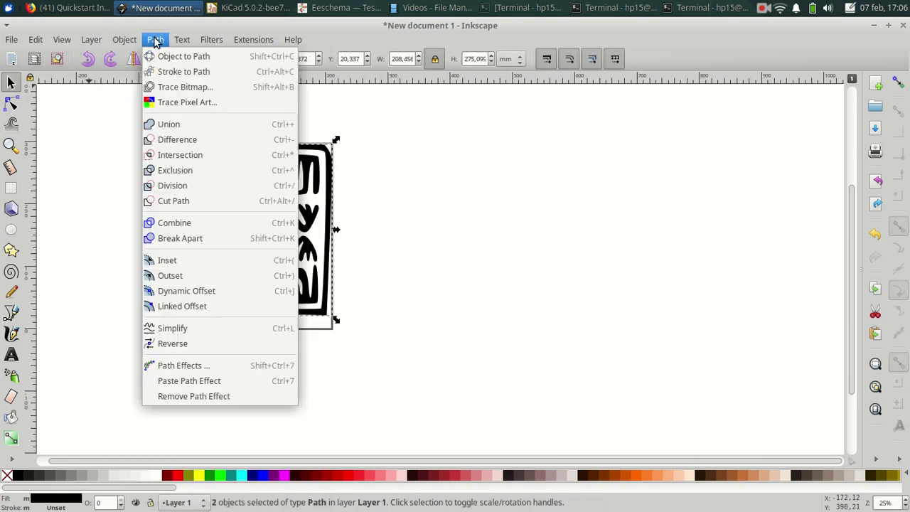
left_click(175, 124)
left_click(406, 218)
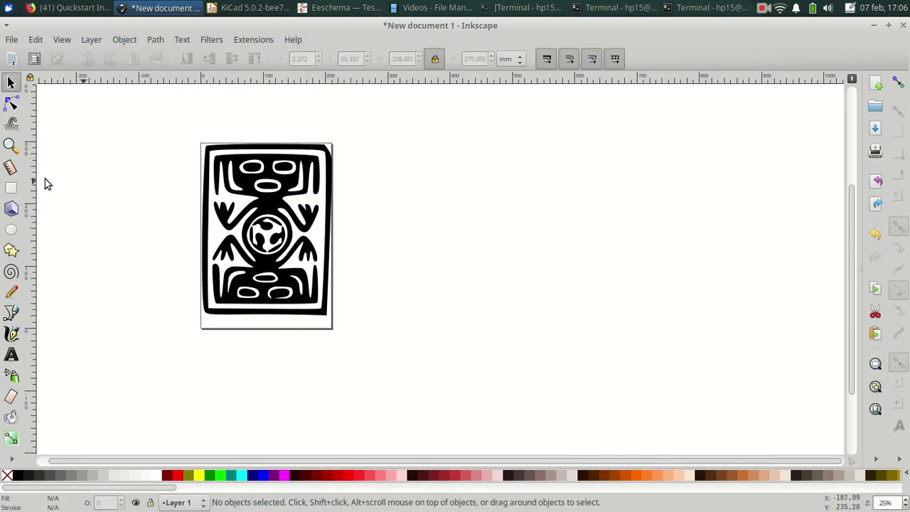
key("ctrl+Up")
scroll(150, 162, "up", 1)
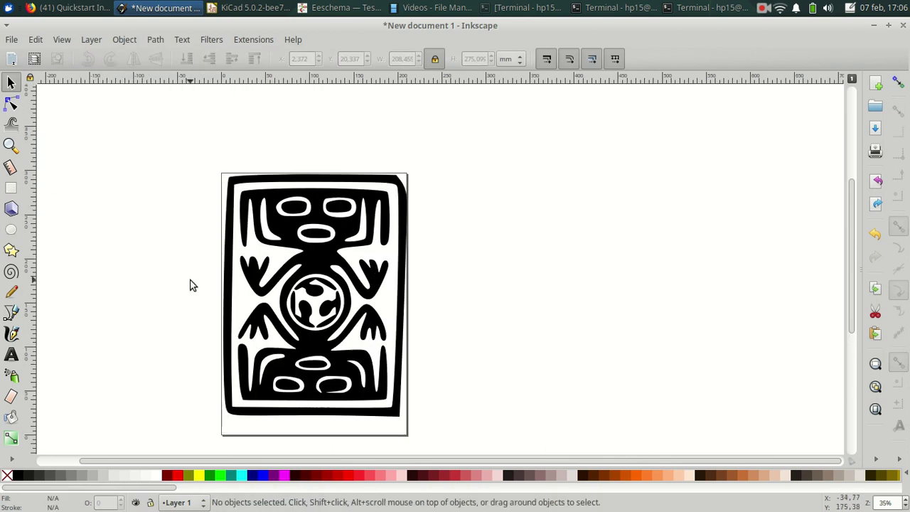
scroll(189, 274, "down", 1)
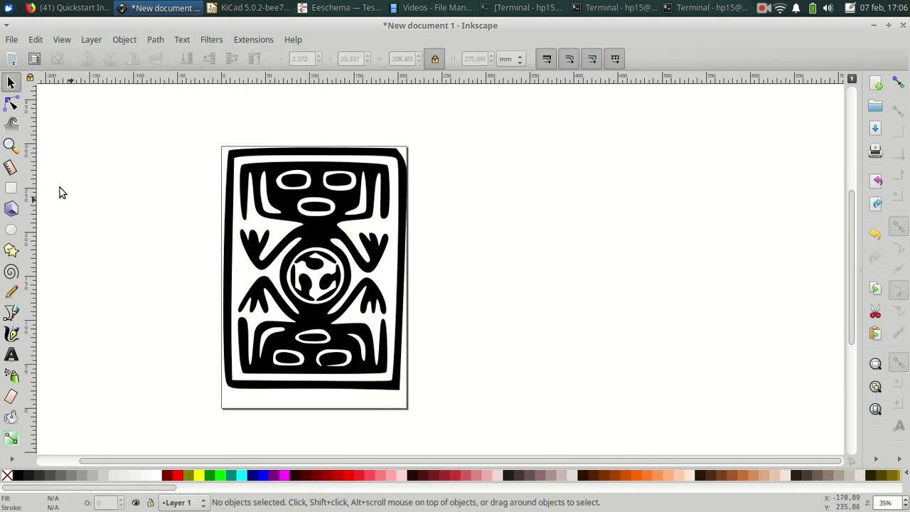
Step: Start saving the document and create a folder named "Vector for vinyl cutting" inside the Inkscape folder
left_click(12, 40)
left_click(36, 134)
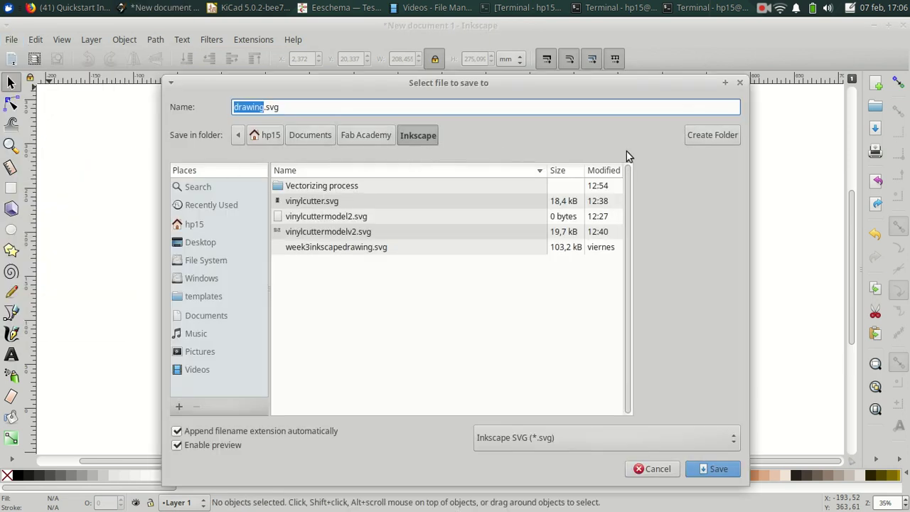
left_click(713, 136)
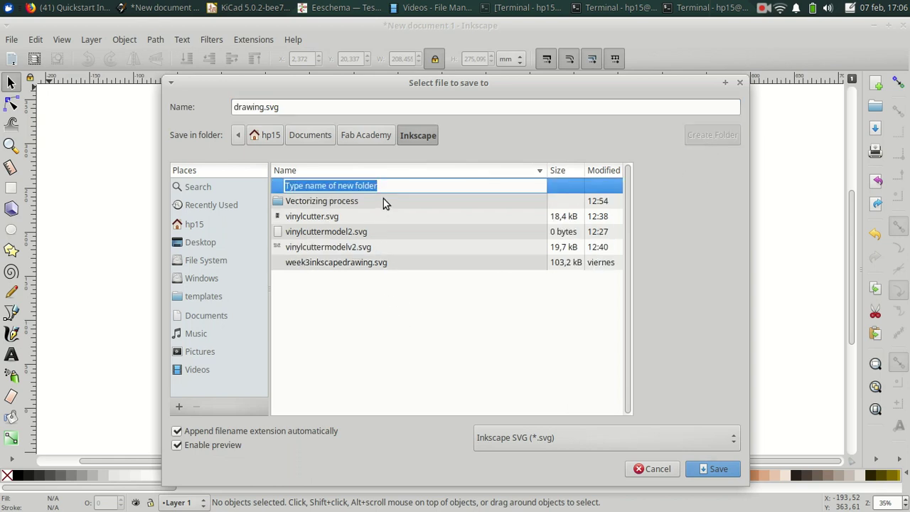
type("V")
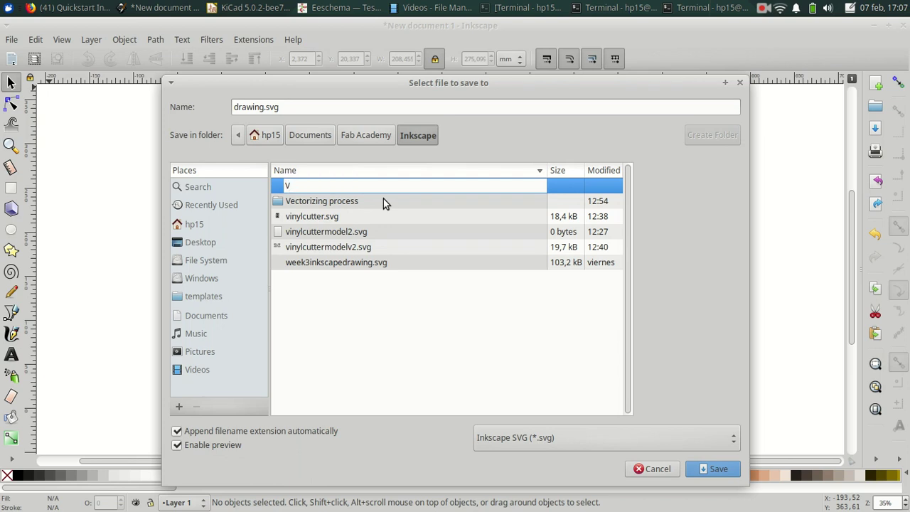
type("ector for vinyl cutting")
key("Return")
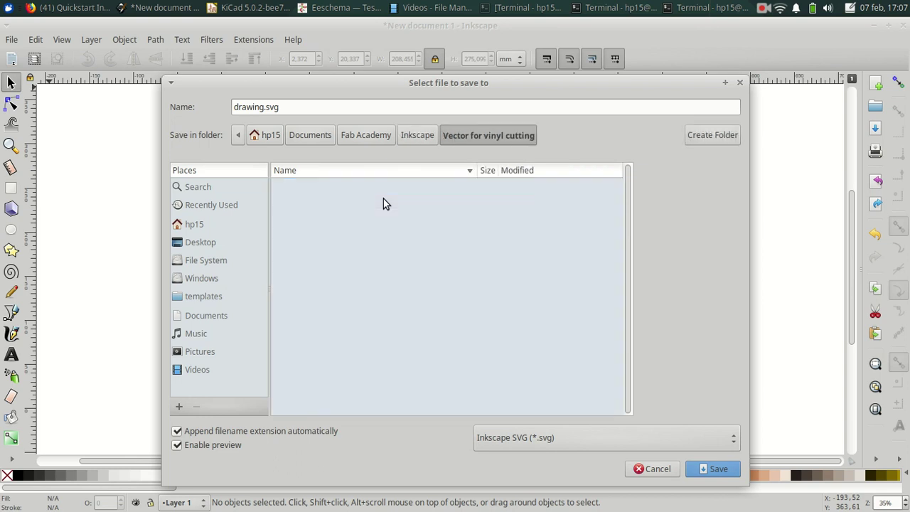
Step: Save the drawing in the new folder as week4vinylcuttingdrawing1.svg
left_click(263, 106)
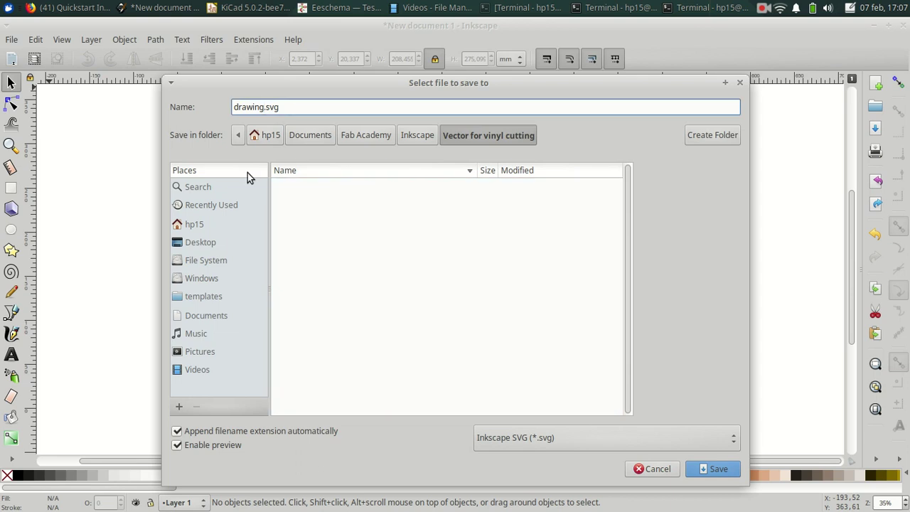
type("wee")
type("k4")
type("vin")
type("ylc")
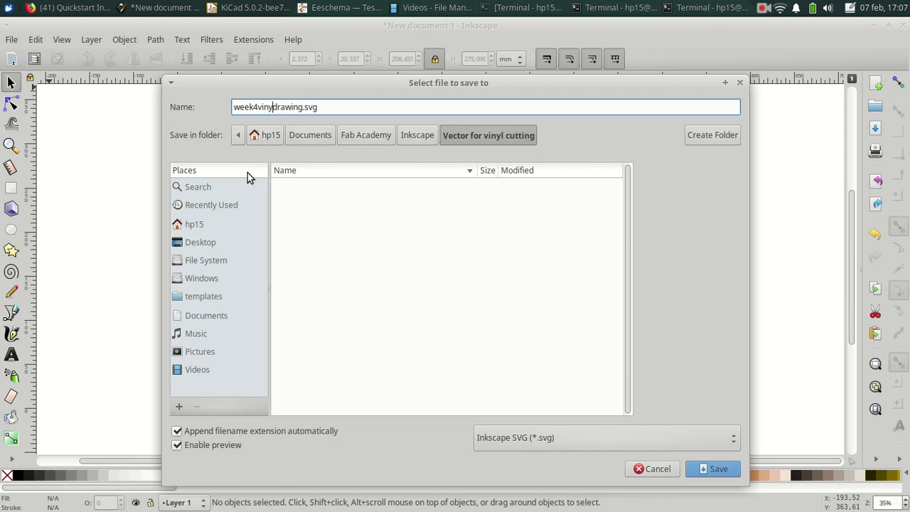
type("utting")
key("Right")
key("Right")
key("Right")
key("Right")
key("Right")
key("Right")
key("Right")
type("01")
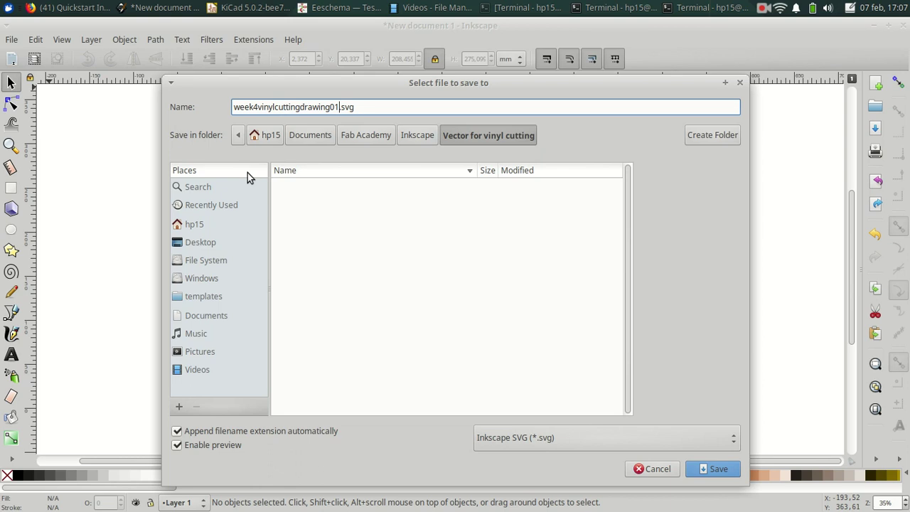
key("Left")
key("BackSpace")
key("Right")
left_click(719, 470)
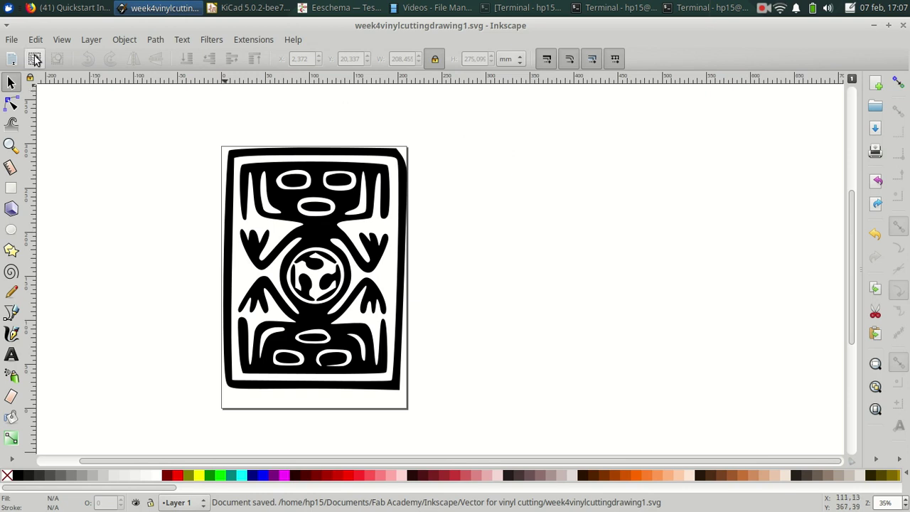
Step: Import Screenshot_2019-02-07_12-22-48.png as an embedded image into a new document and position it on the page
left_click(12, 40)
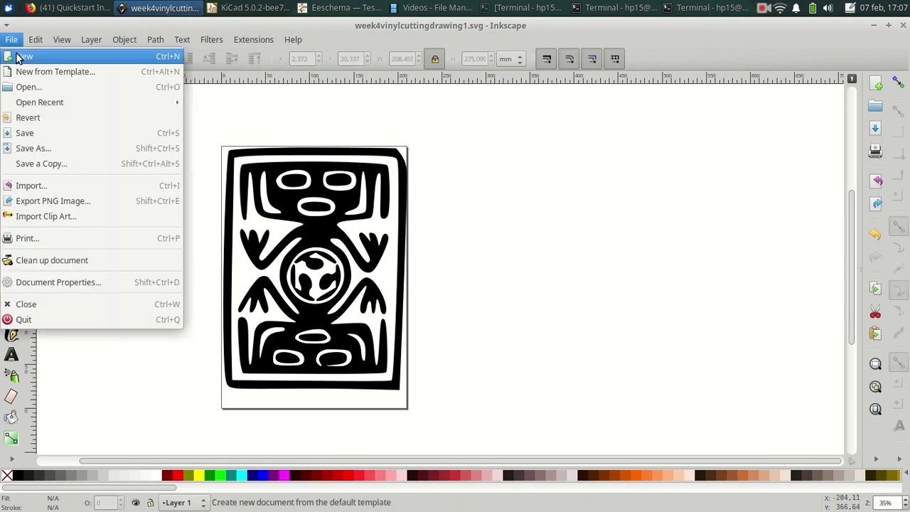
left_click(19, 57)
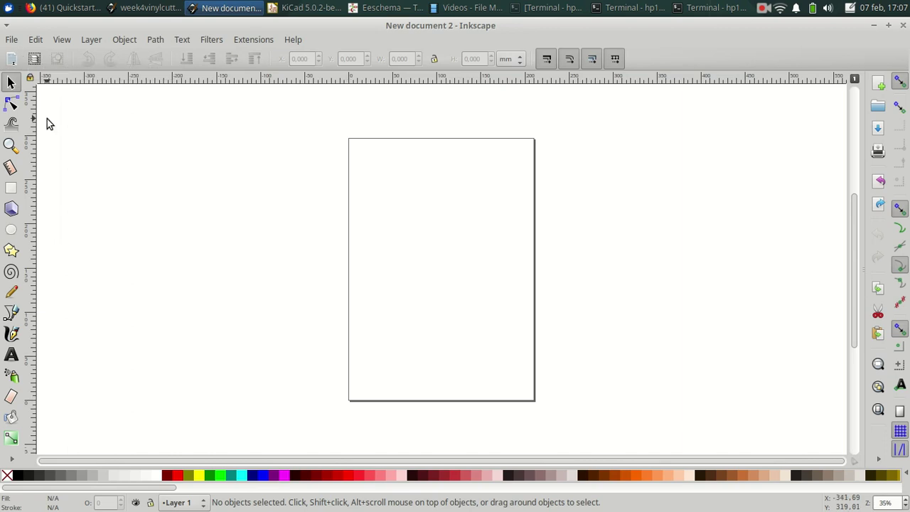
left_click(13, 40)
left_click(23, 184)
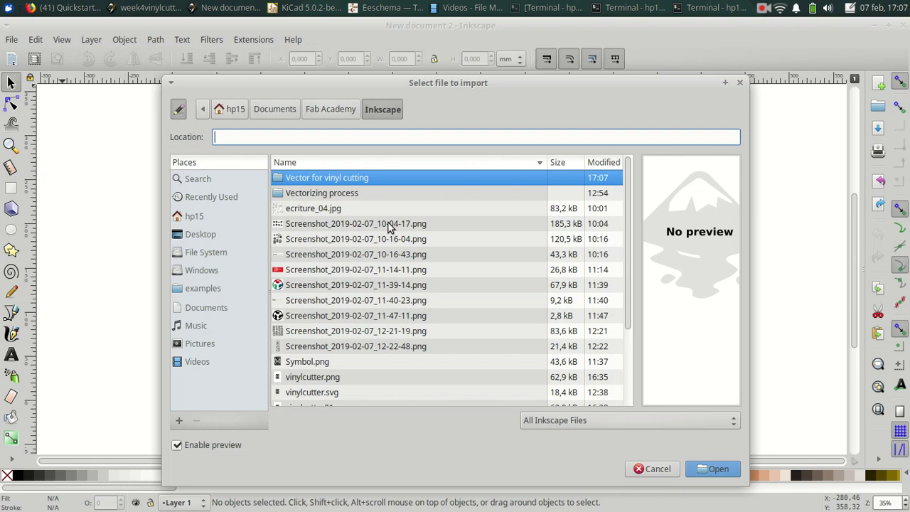
scroll(307, 343, "down", 1)
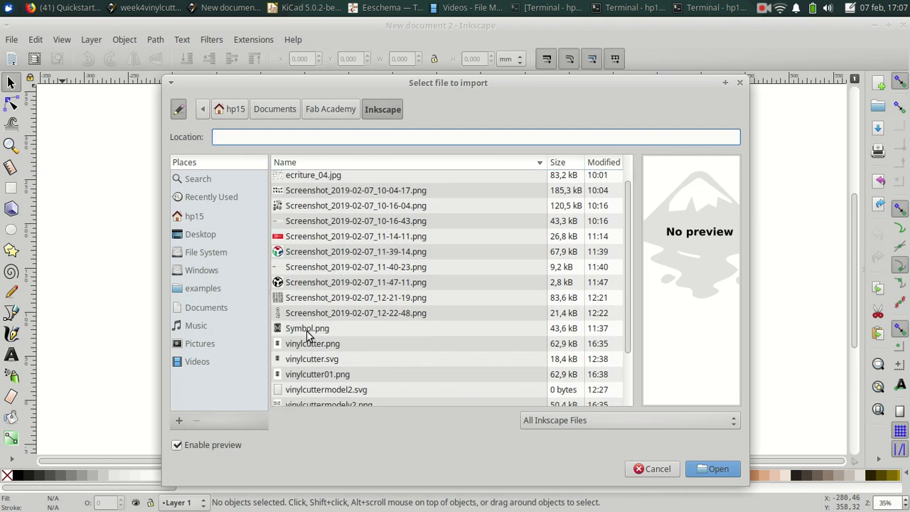
left_click(308, 345)
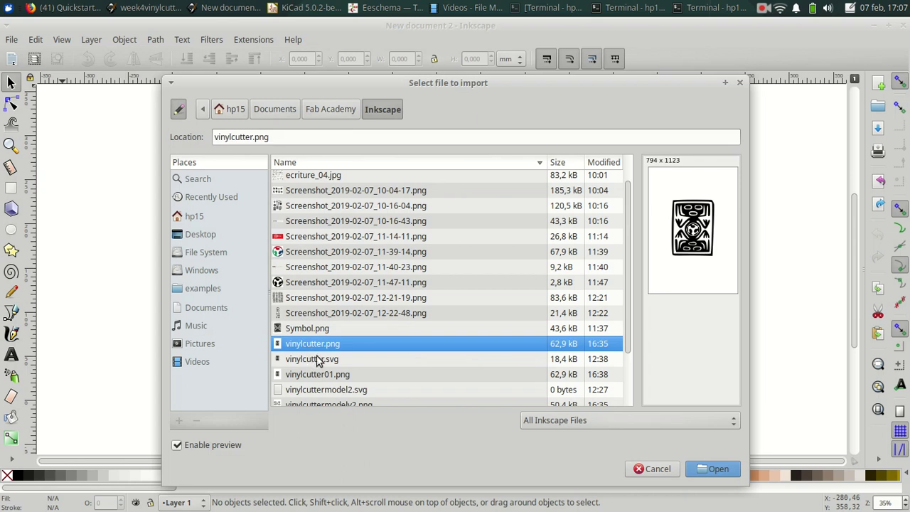
scroll(334, 359, "down", 2)
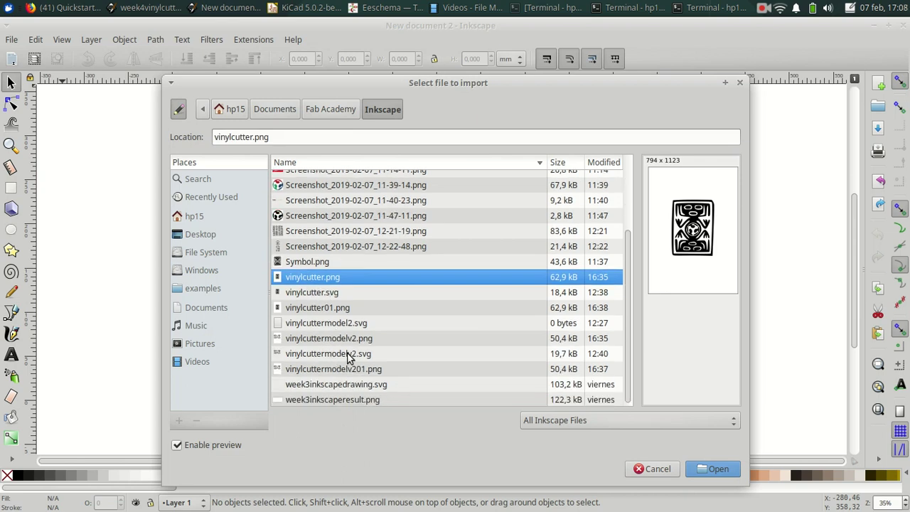
scroll(320, 335, "up", 3)
left_click(307, 346)
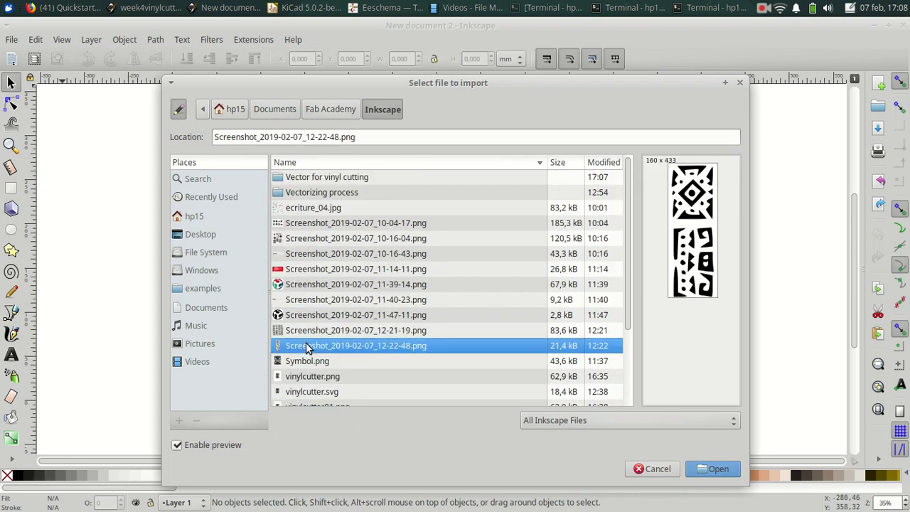
left_click(714, 472)
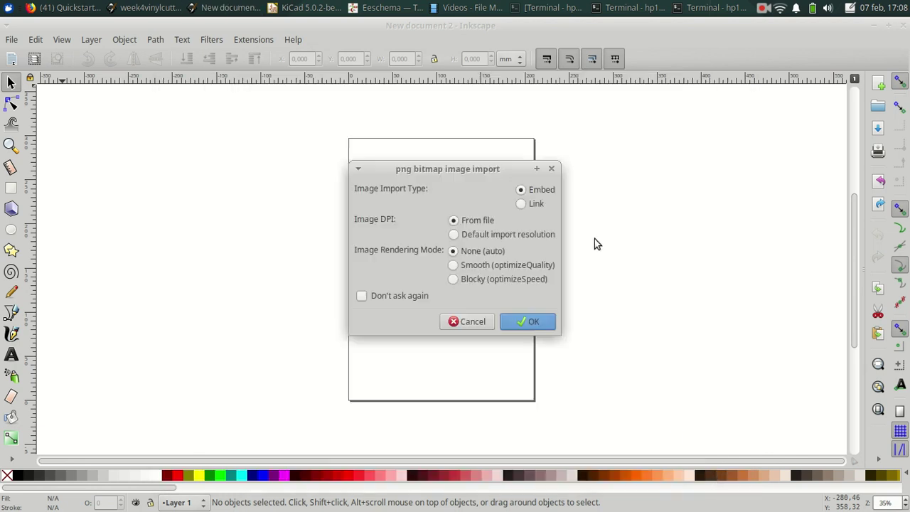
left_click(541, 323)
left_click_drag(538, 309, 422, 252)
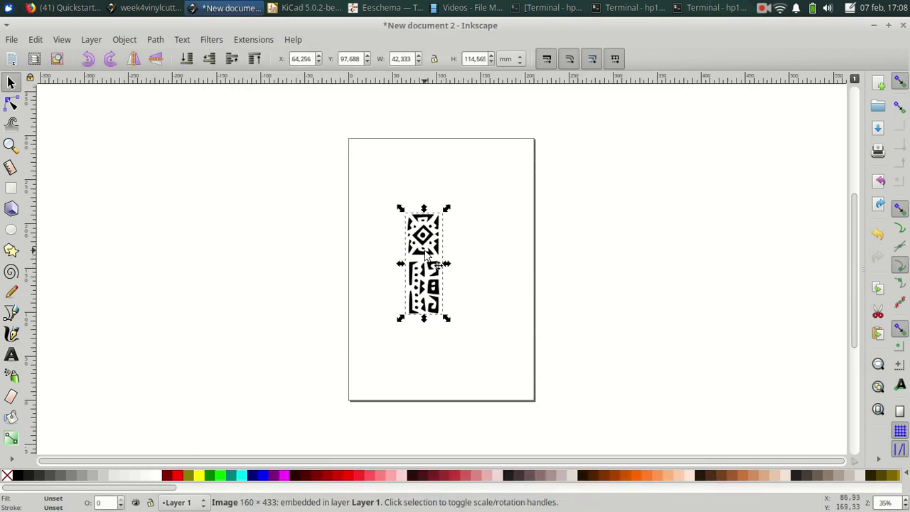
Step: Trace the imported image with a single brightness cutoff scan at threshold 0,450 and close the trace dialog
left_click(159, 39)
left_click(179, 87)
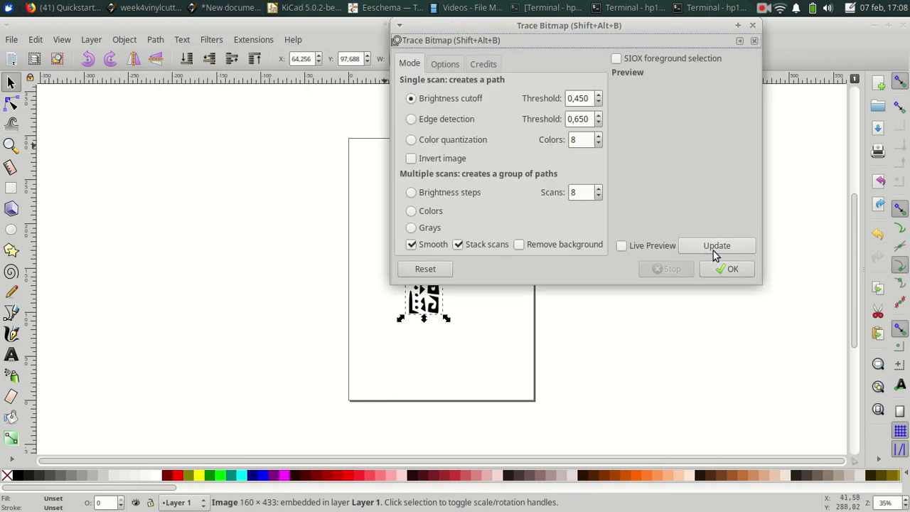
left_click(700, 245)
left_click(731, 267)
left_click_drag(666, 28, 328, 67)
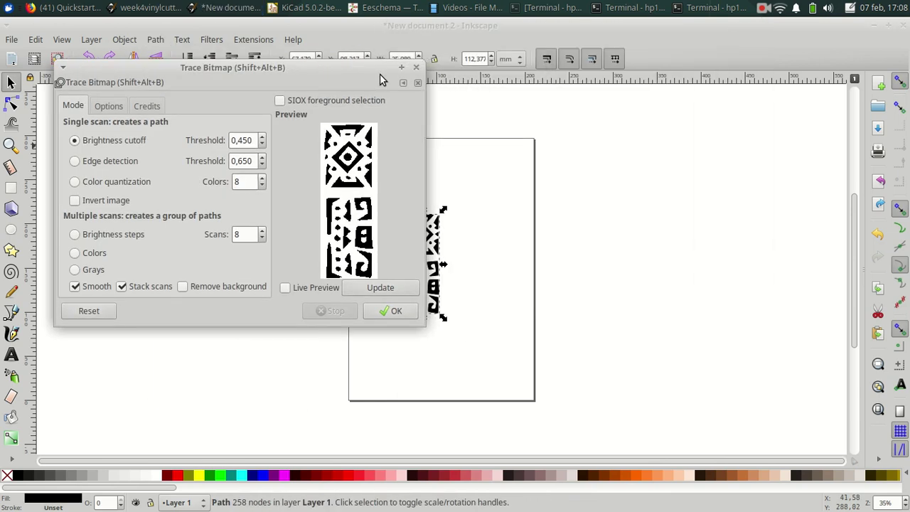
left_click(415, 68)
Step: Move the traced pattern off its source image and delete the bitmap
mouse_move(424, 269)
left_mouse_down()
mouse_move(575, 268)
mouse_move(403, 272)
mouse_move(430, 297)
left_mouse_up()
left_click(439, 280)
key("Delete")
Step: Delete all nodes of the traced path's upper diamond motif, keeping only the lower pattern
key("3")
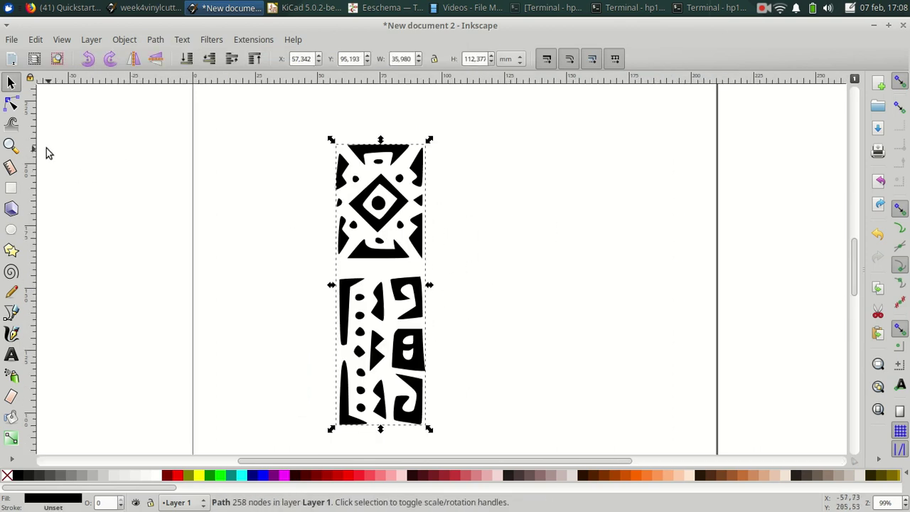
left_click(12, 105)
left_click_drag(299, 129, 489, 269)
key("Delete")
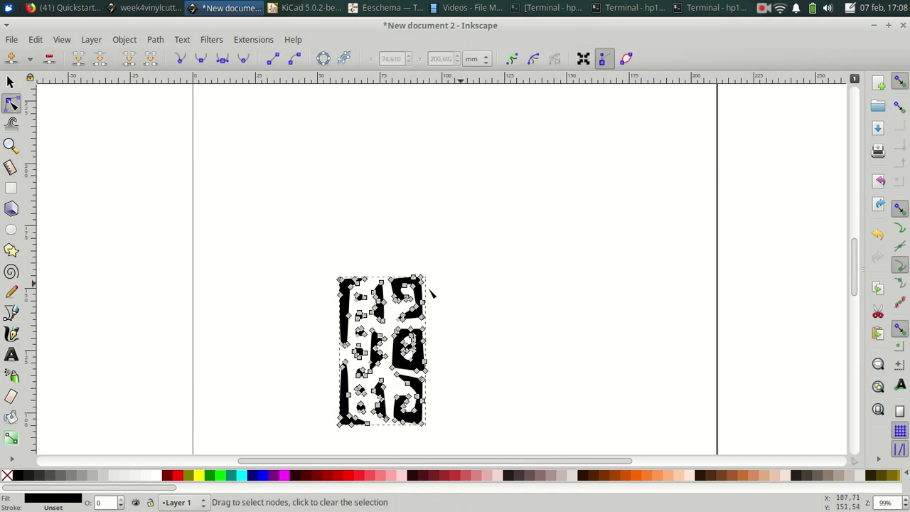
Step: Rotate the remaining pattern 90 degrees counter-clockwise so that it lies horizontally
left_click(11, 82)
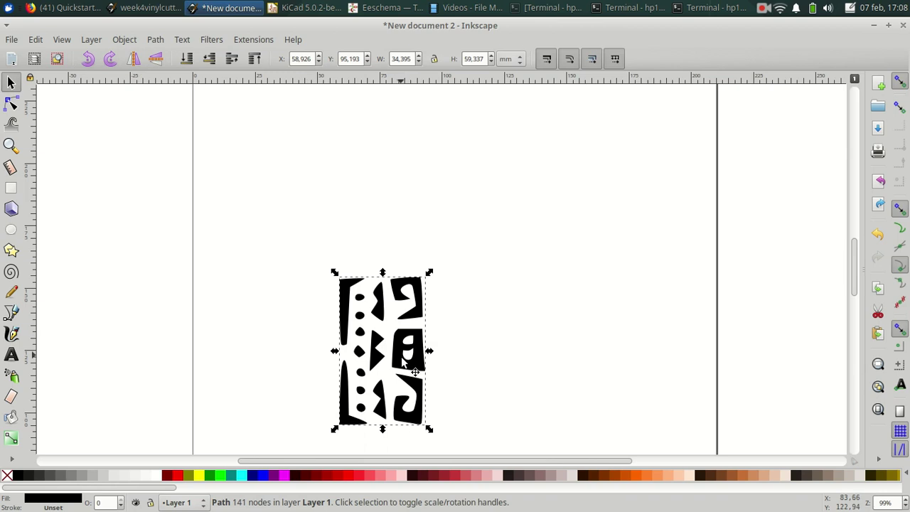
left_click(430, 432)
left_click_drag(429, 431, 510, 290)
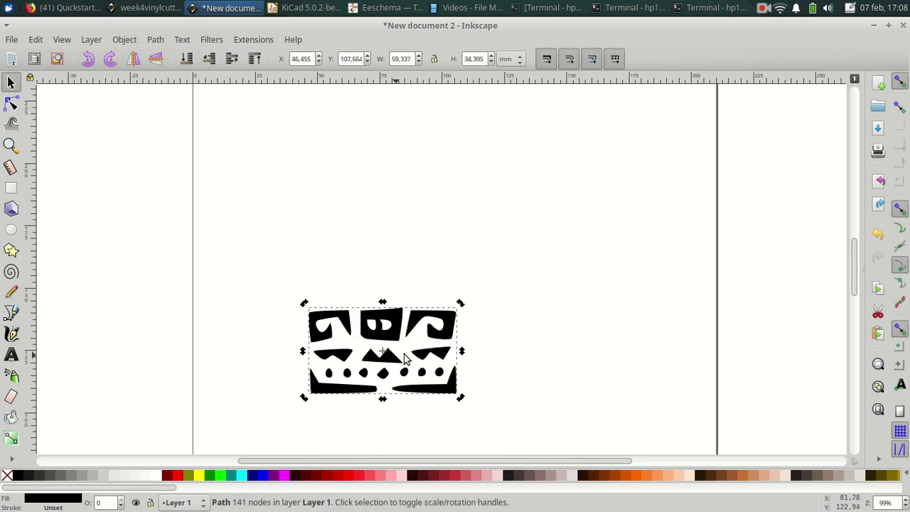
Step: Enlarge the pattern to about 210 mm wide and 84 mm high, spanning the full page width
left_click(456, 307)
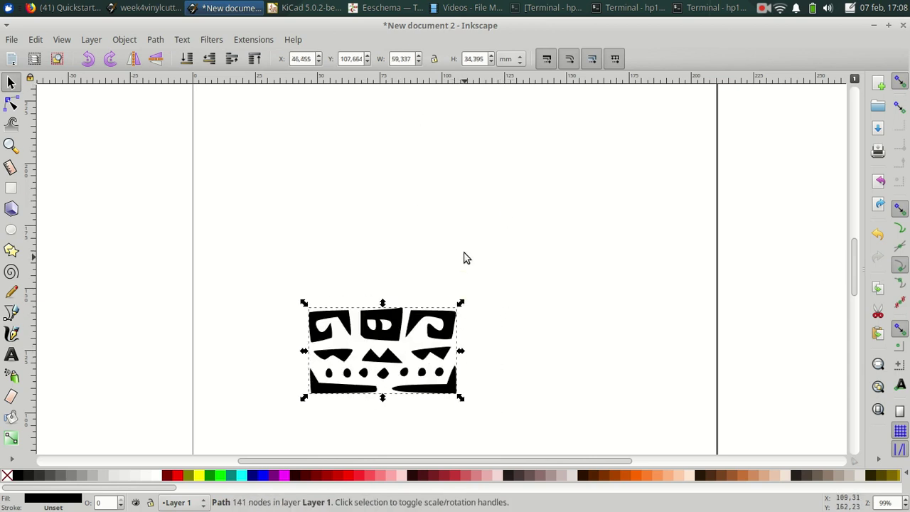
left_click_drag(461, 302, 752, 181)
left_click_drag(502, 245, 435, 193)
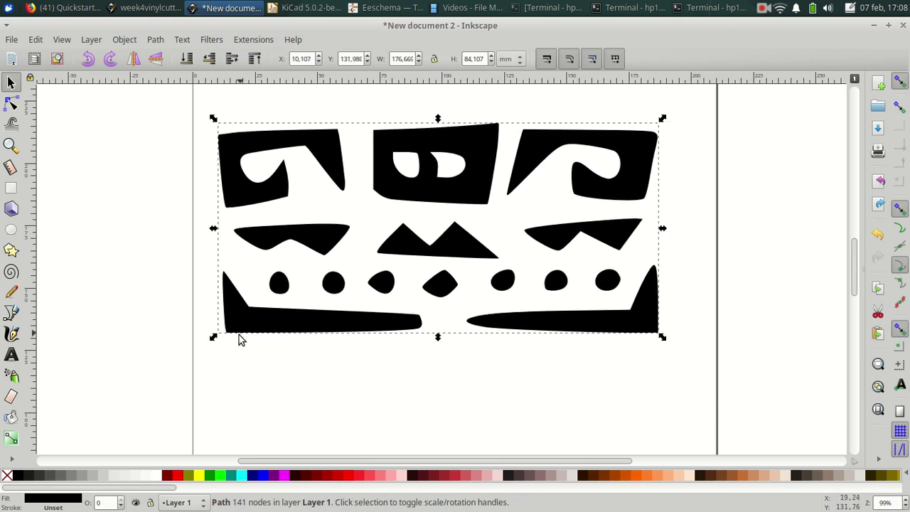
left_click_drag(214, 339, 184, 340)
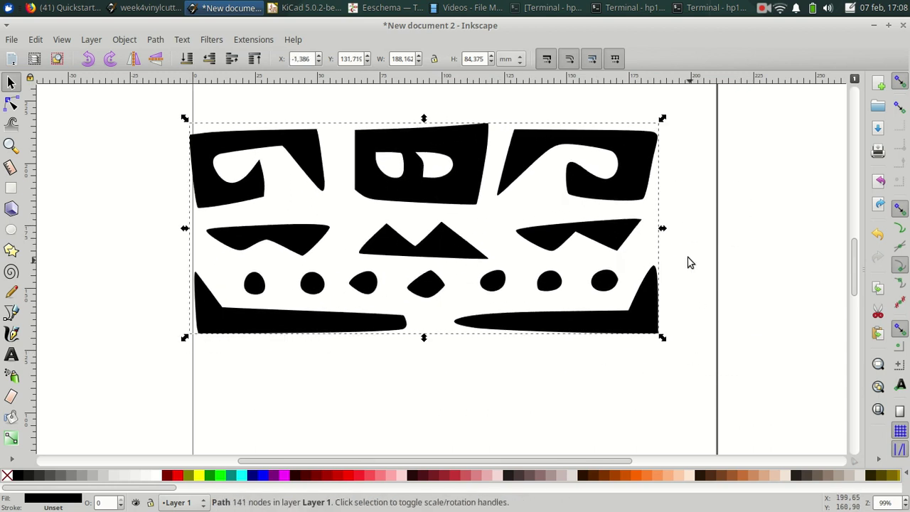
left_click_drag(663, 228, 716, 229)
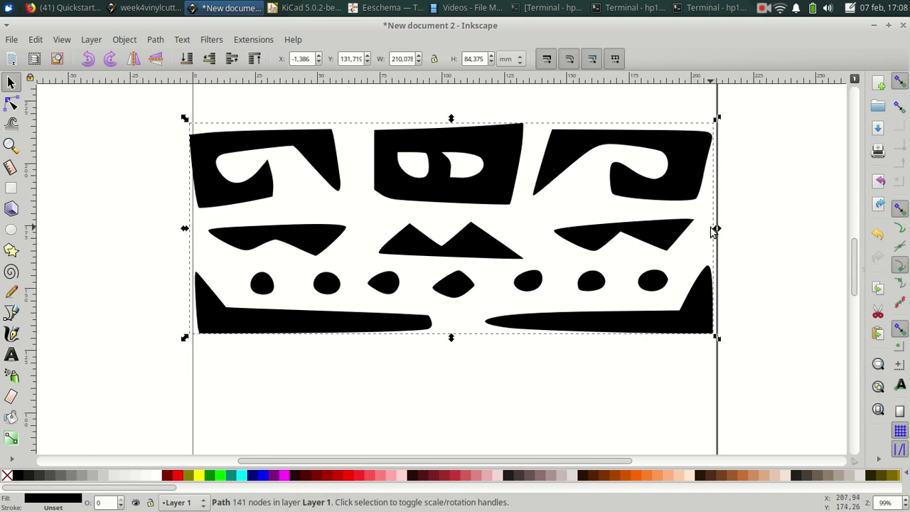
left_click(574, 384)
Step: Delete the nodes of the three middle dots in the pattern's row of dots
scroll(566, 380, "down", 1)
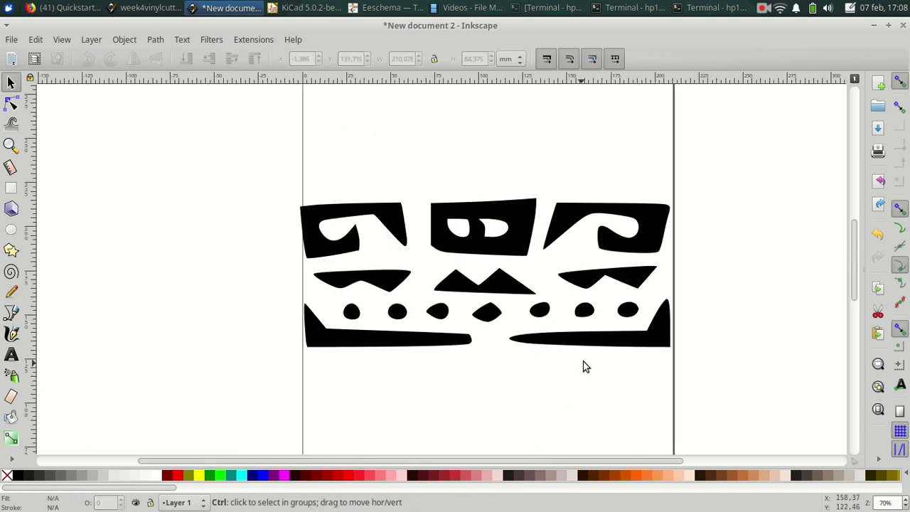
scroll(609, 354, "down", 2)
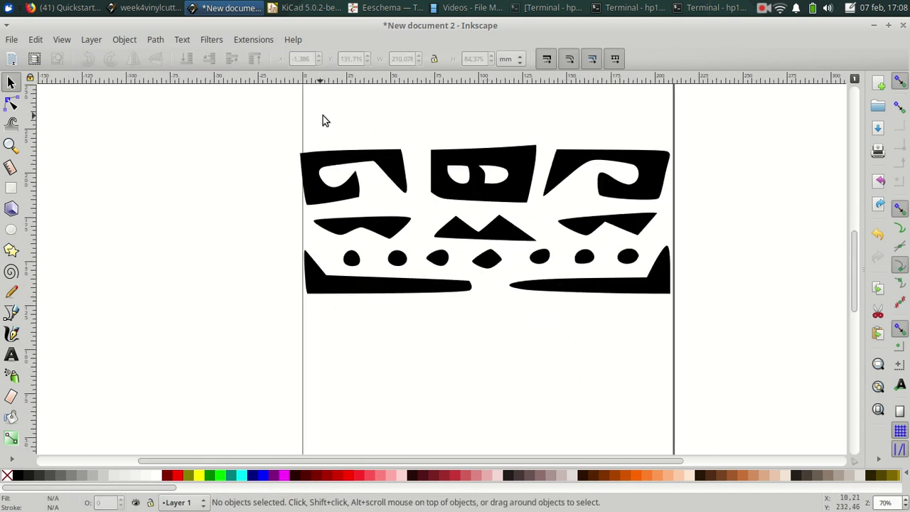
left_click(10, 103)
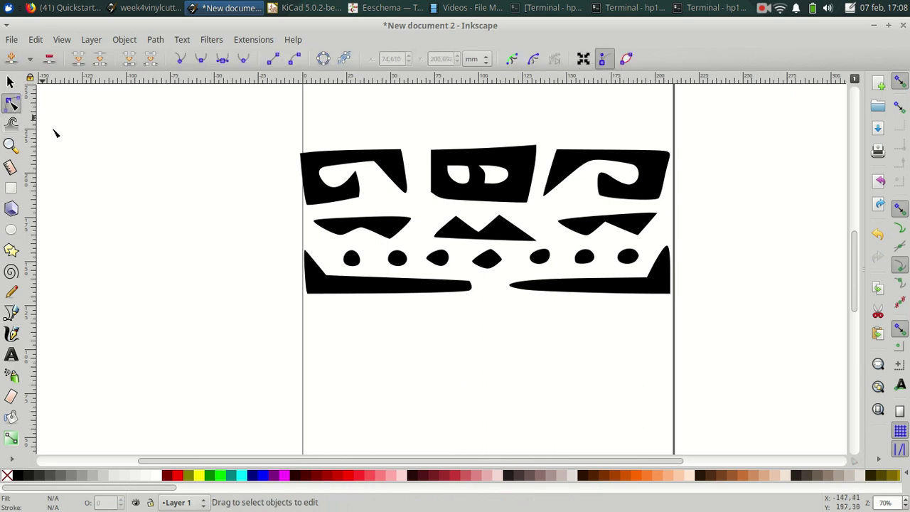
left_click_drag(419, 249, 561, 273)
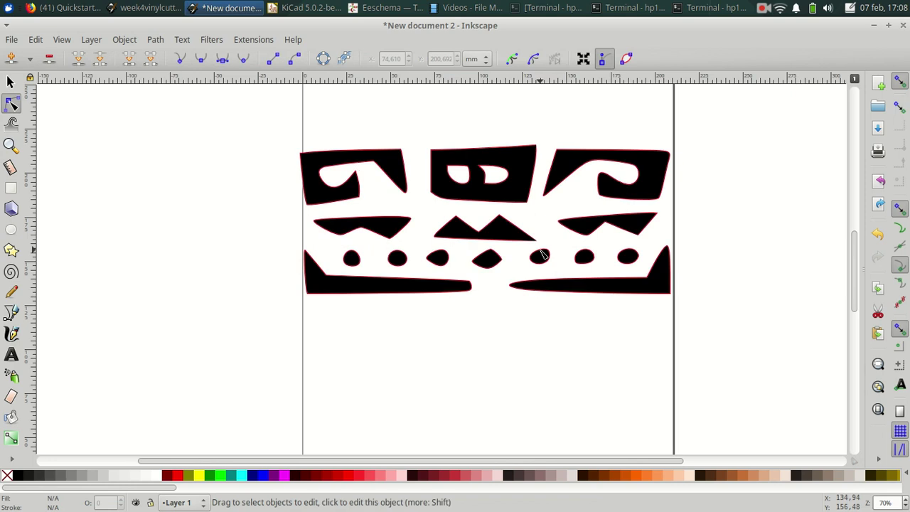
left_click(541, 254)
left_click_drag(413, 246, 562, 278)
key("Delete")
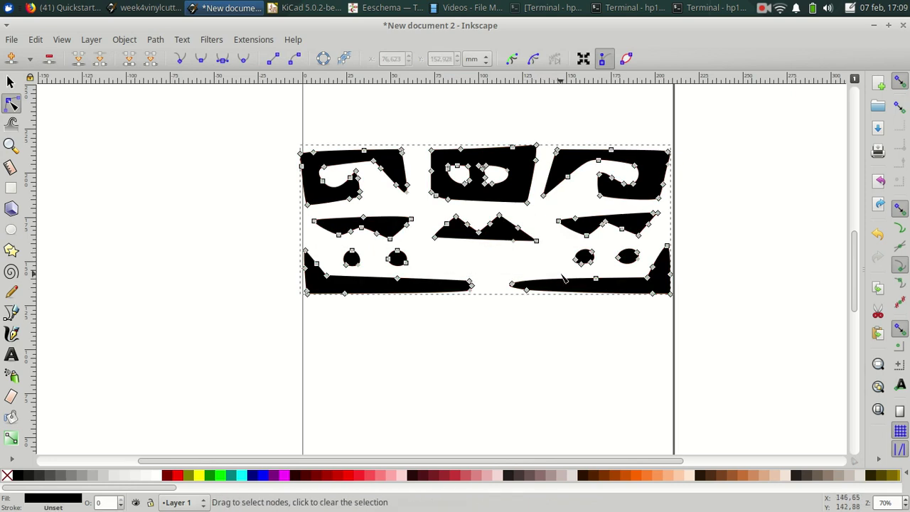
Step: Delete the nodes of the central block in the pattern's upper row and deselect the path
left_click_drag(414, 124, 542, 211)
key("Delete")
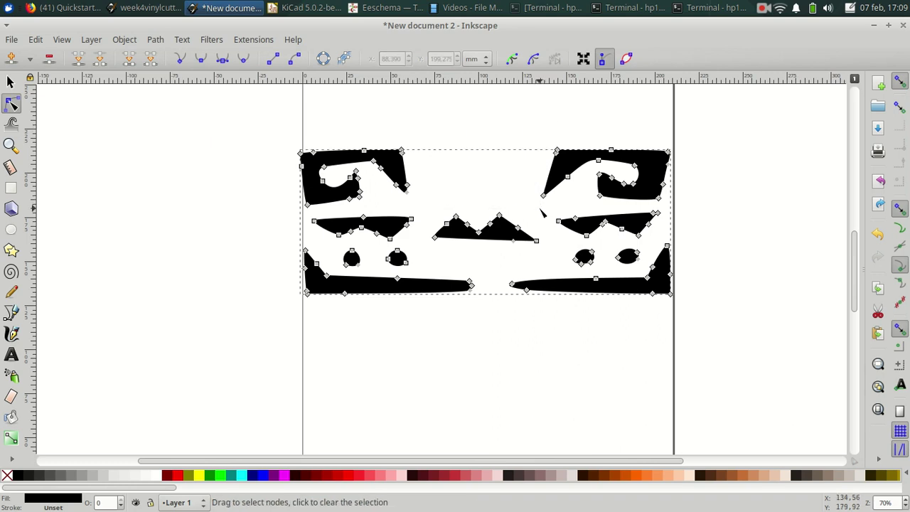
left_click(10, 82)
left_click(390, 406)
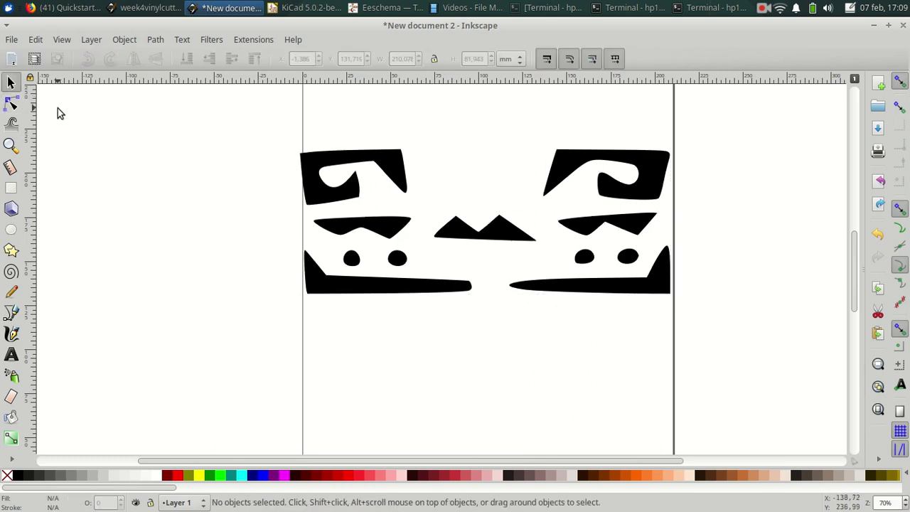
Step: Import Screenshot_2019-02-07_11-14-11.png with the red Perú logo as an embedded image and place it below the pattern
left_click(12, 39)
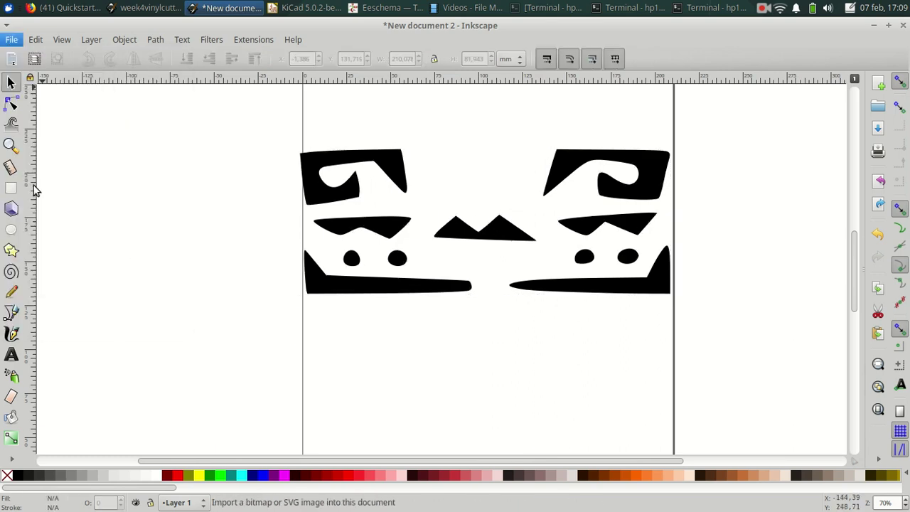
left_click(43, 183)
left_click(320, 269)
left_click(713, 468)
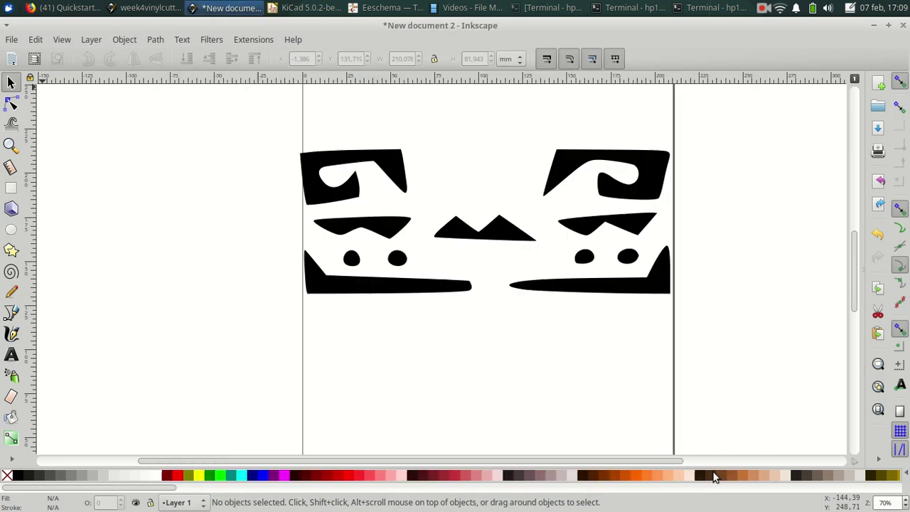
left_click(513, 322)
left_click_drag(513, 330, 340, 395)
Step: Trace the Perú logo image with brightness cutoff at threshold 0.450 and Invert image enabled
left_click(155, 40)
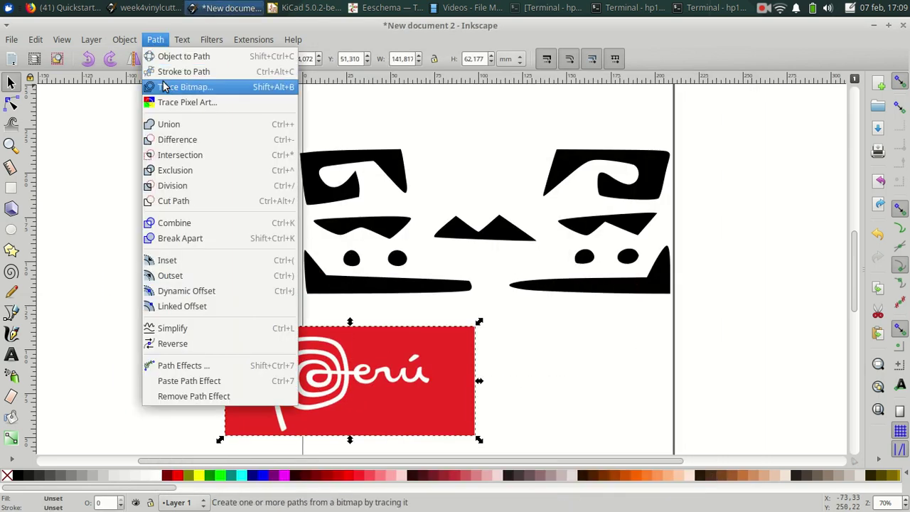
left_click(163, 88)
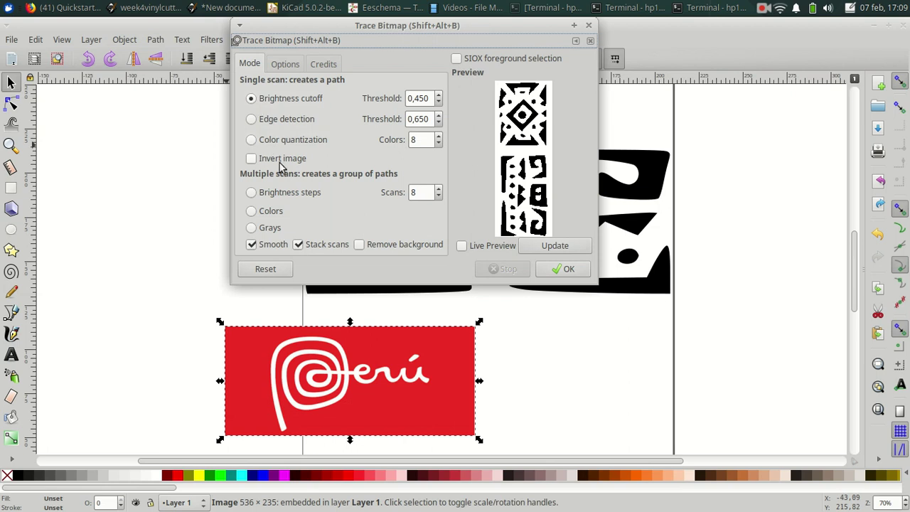
left_click(561, 246)
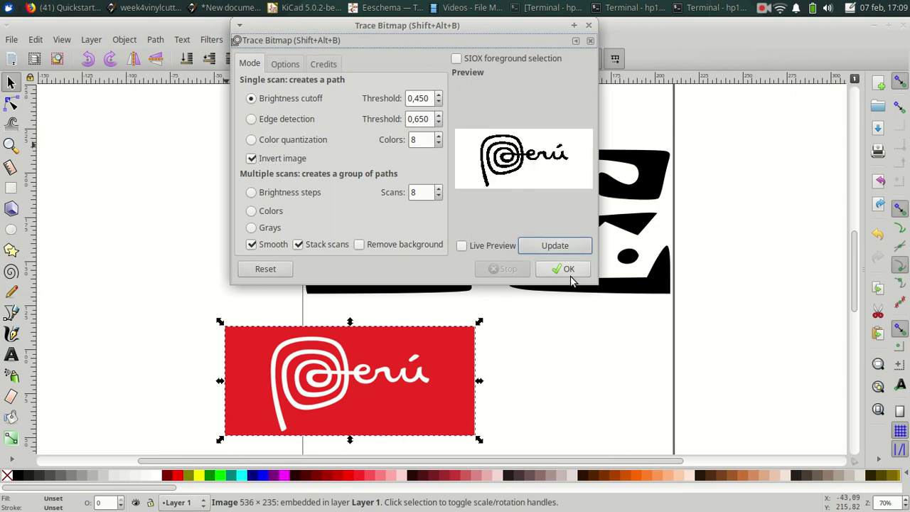
left_click(571, 270)
Step: Move the traced Perú logo off the red bitmap, delete the bitmap and close the tracing dialog
mouse_move(359, 358)
left_mouse_down()
mouse_move(401, 384)
mouse_move(614, 363)
left_mouse_up()
left_click(461, 384)
key("Delete")
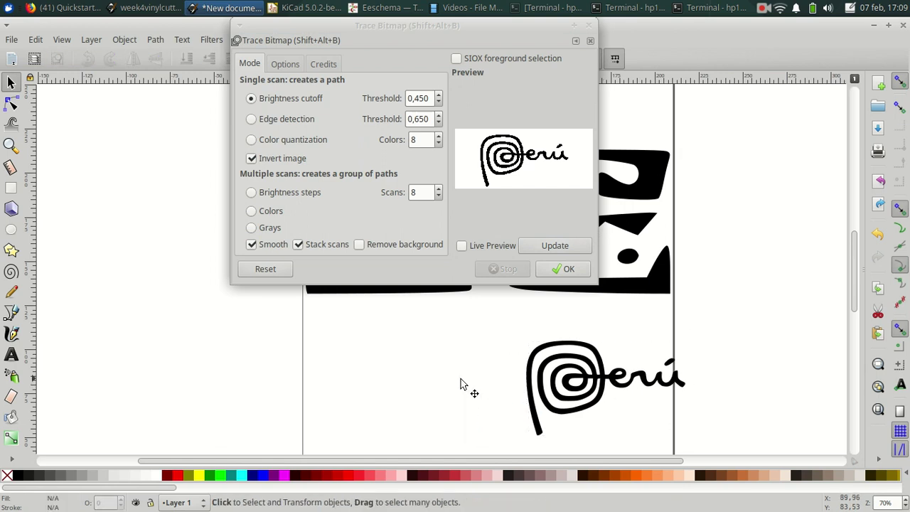
left_click(590, 40)
Step: Move the traced Perú logo towards the pattern's upper gap and shrink it to about 64 mm wide and 41 mm high
mouse_move(565, 379)
left_mouse_down()
mouse_move(458, 177)
mouse_move(443, 177)
left_mouse_up()
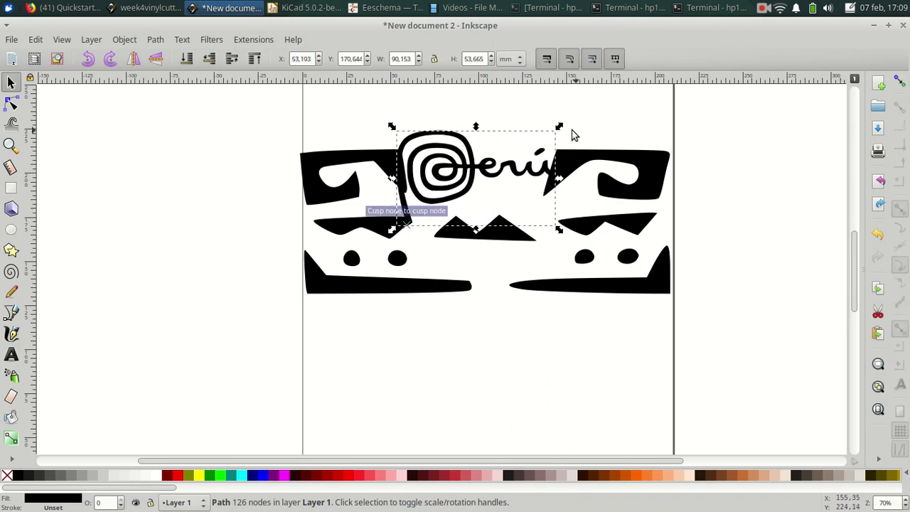
left_click_drag(560, 127, 509, 152)
left_click_drag(494, 193, 530, 176)
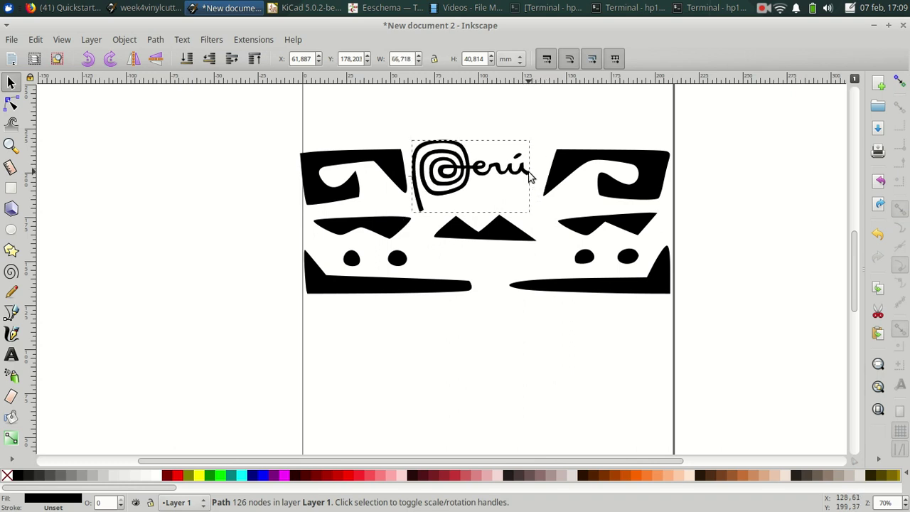
key("ctrl+z")
key("ctrl+z")
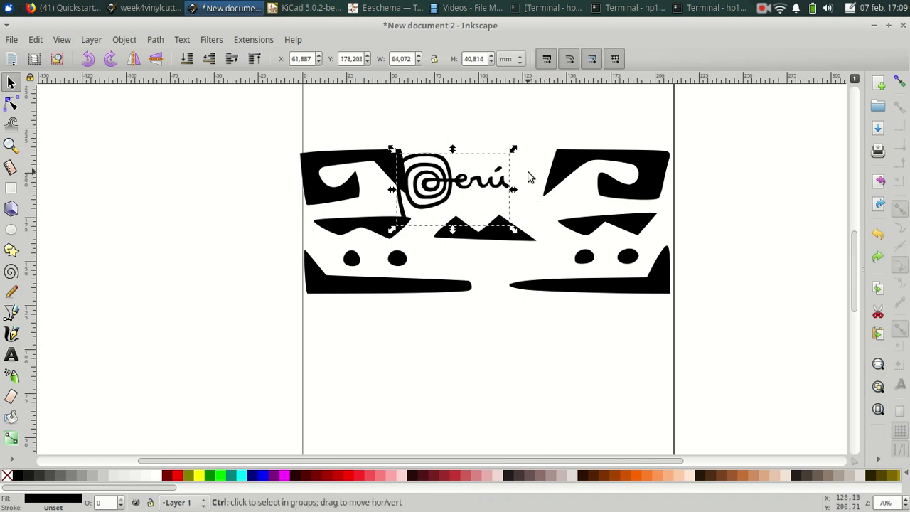
Step: Lock the logo's proportions, enlarge it to about 71 mm wide and 45 mm high, and fit it between the pattern's upper blocks
left_click(435, 59)
left_click_drag(470, 184, 484, 176)
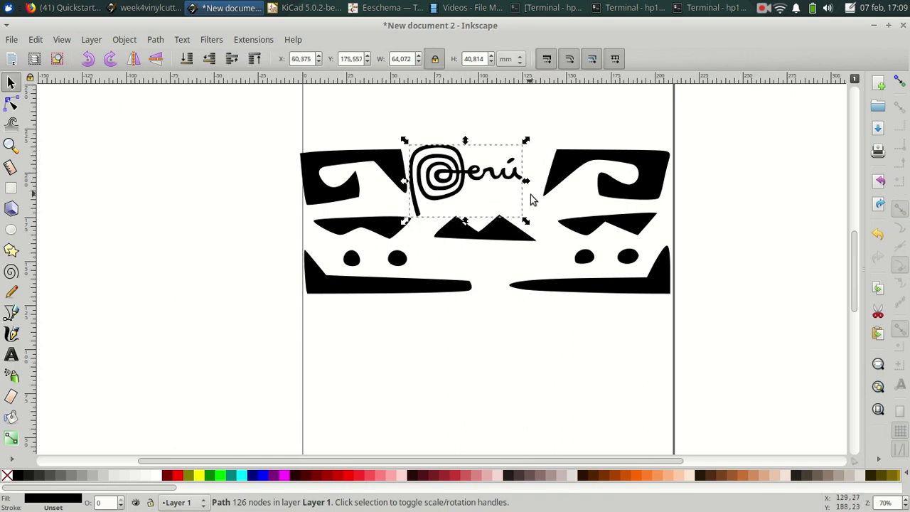
left_click_drag(526, 219, 551, 232)
left_click_drag(469, 199, 474, 199)
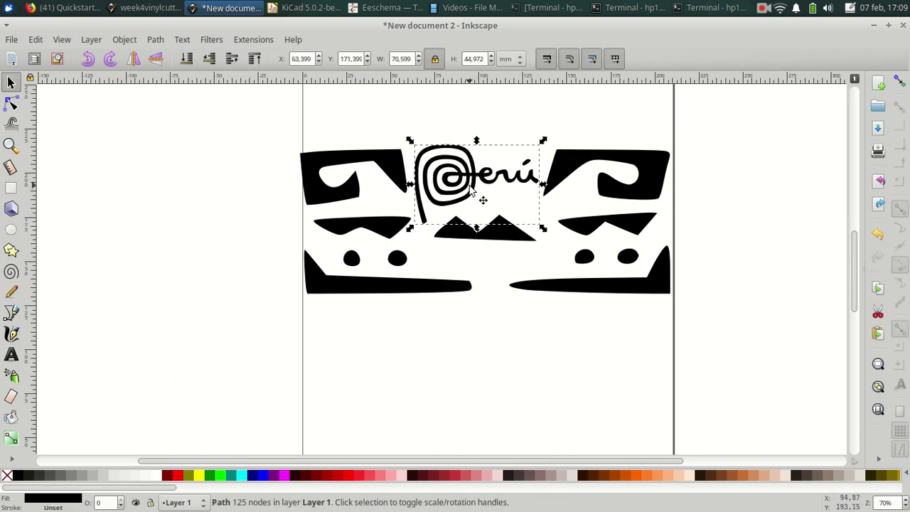
Step: Unite the Perú logo and the surrounding pattern into one path with Union, then deselect it
left_click(706, 196)
left_click_drag(232, 128, 755, 331)
left_click(155, 39)
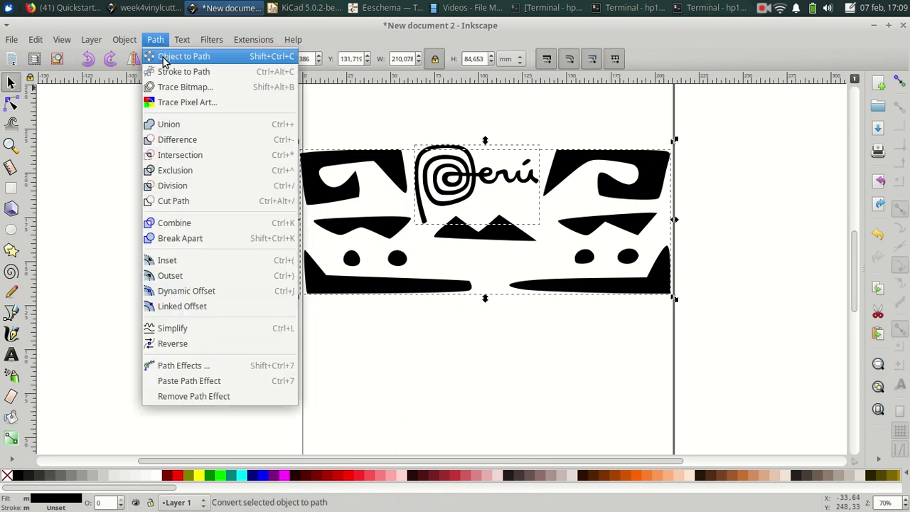
left_click(165, 86)
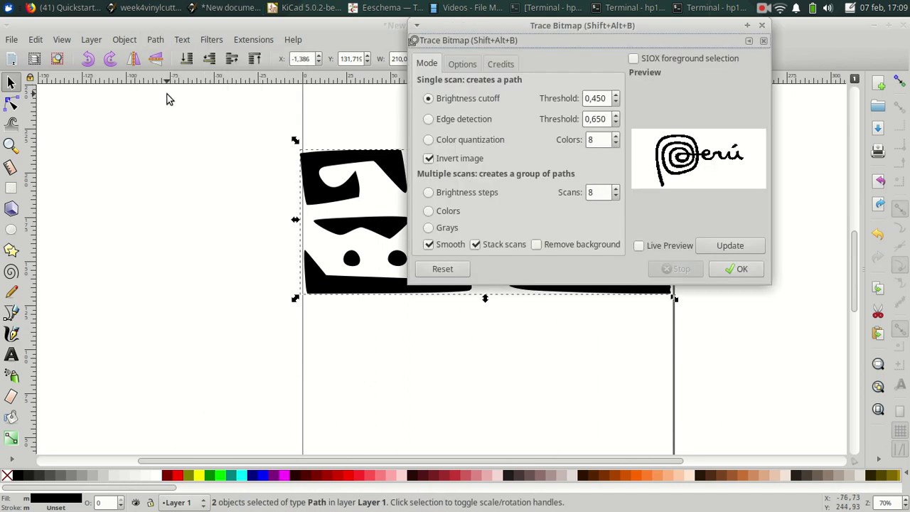
left_click(760, 27)
left_click(155, 39)
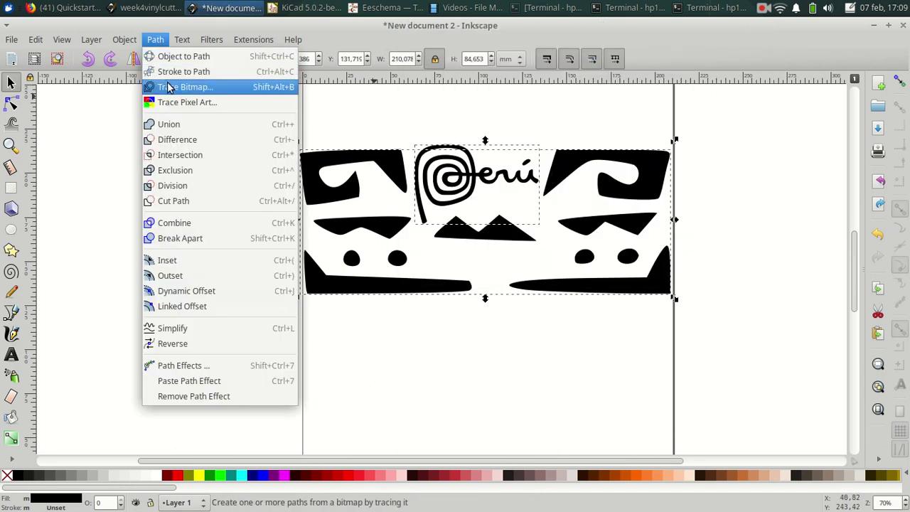
left_click(170, 125)
left_click(261, 252)
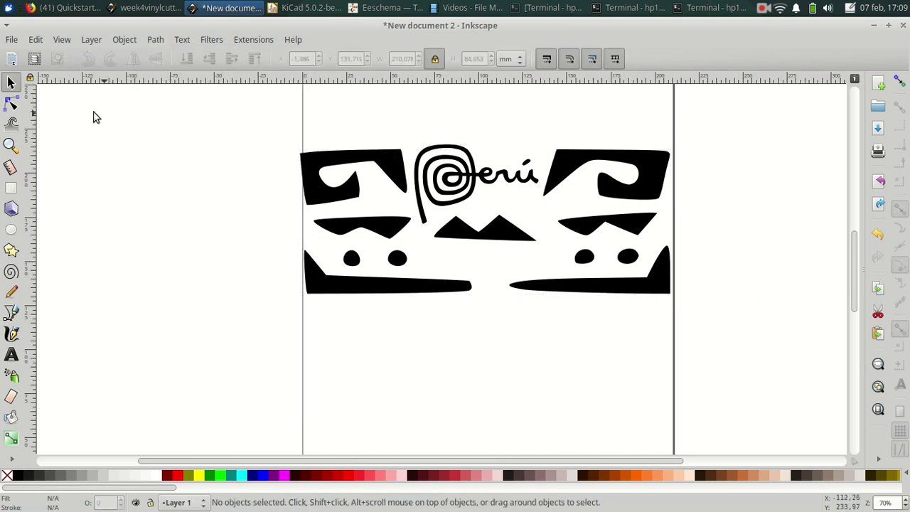
Step: Import Screenshot_2019-02-07_11-40-23.png with the FABACADEMY wordmark as an embedded image, keeping the DPI from the file
left_click(12, 40)
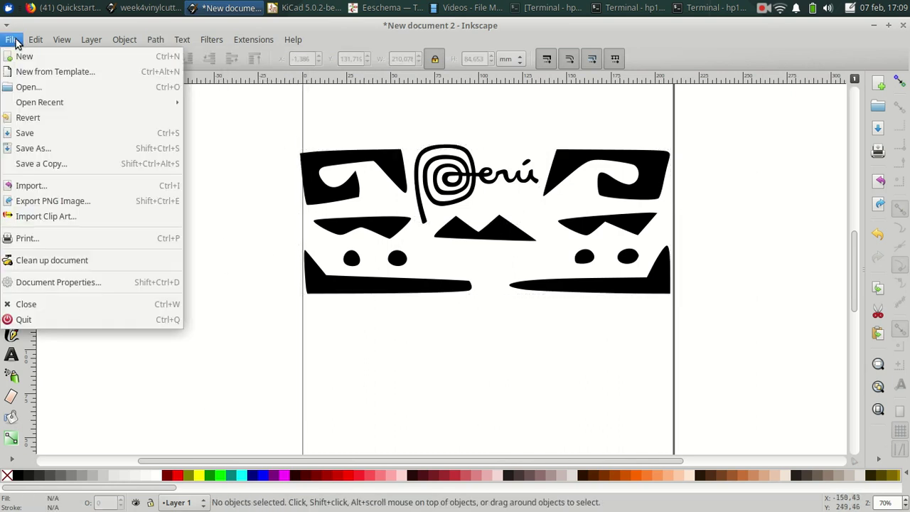
left_click(32, 186)
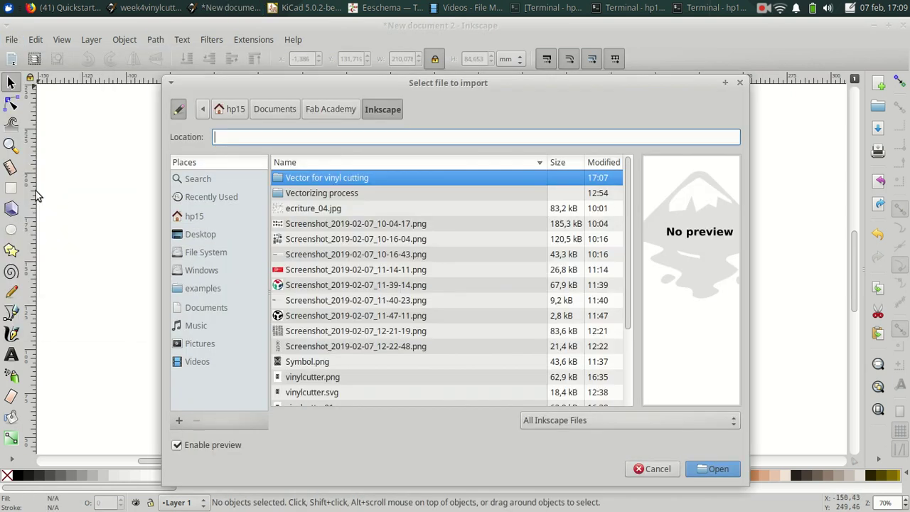
left_click(304, 302)
left_click(687, 471)
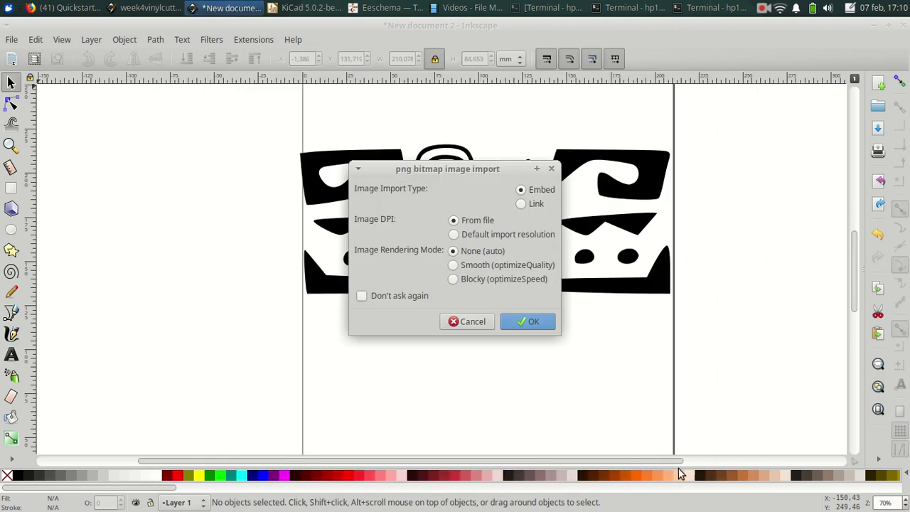
left_click(524, 324)
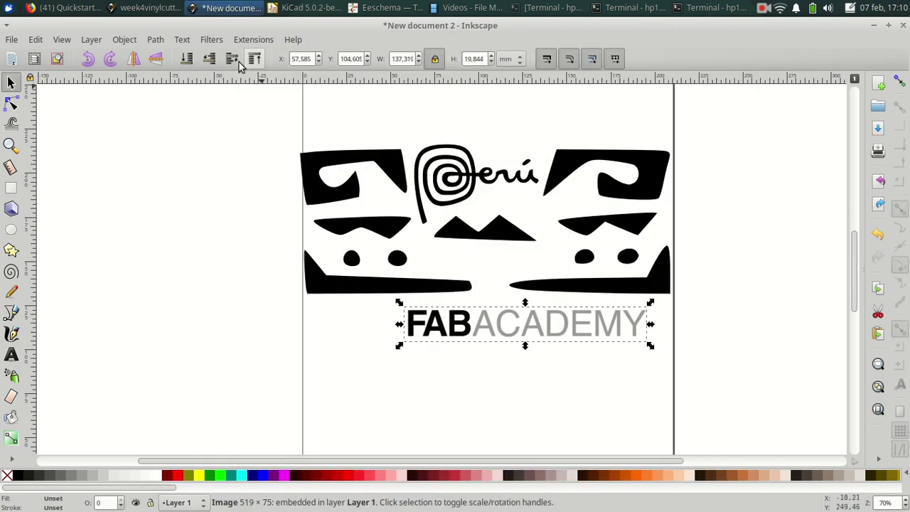
Step: Trace the FABACADEMY image as a multiple scan by Colors with 8 scans, Smooth and Stack scans, then close the dialog
left_click(156, 40)
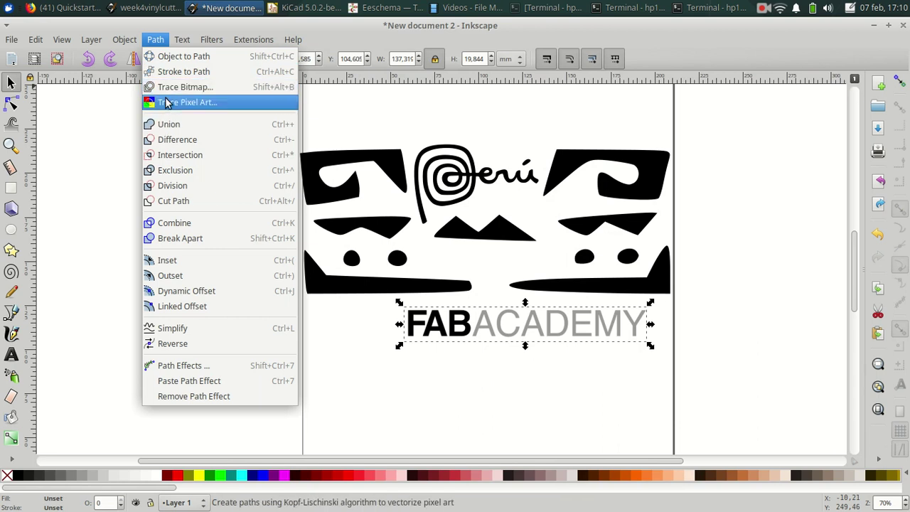
left_click(163, 86)
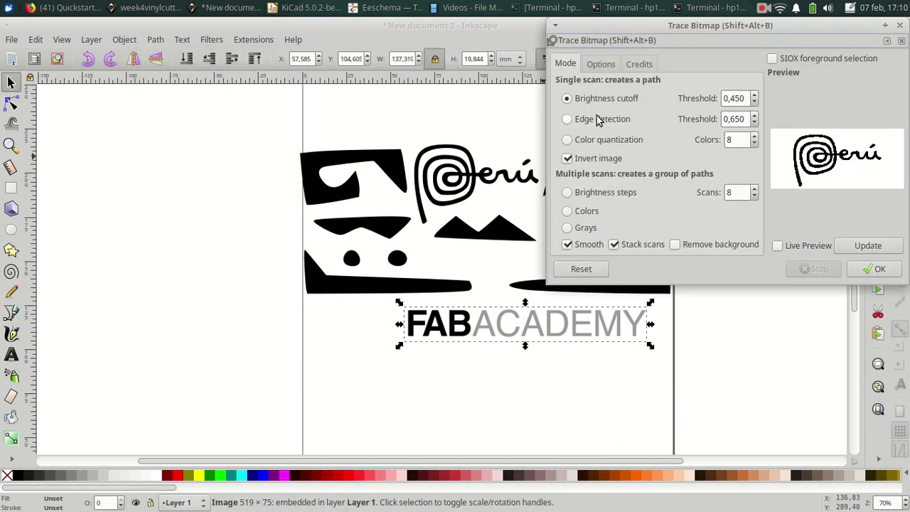
left_click(584, 212)
left_click(868, 247)
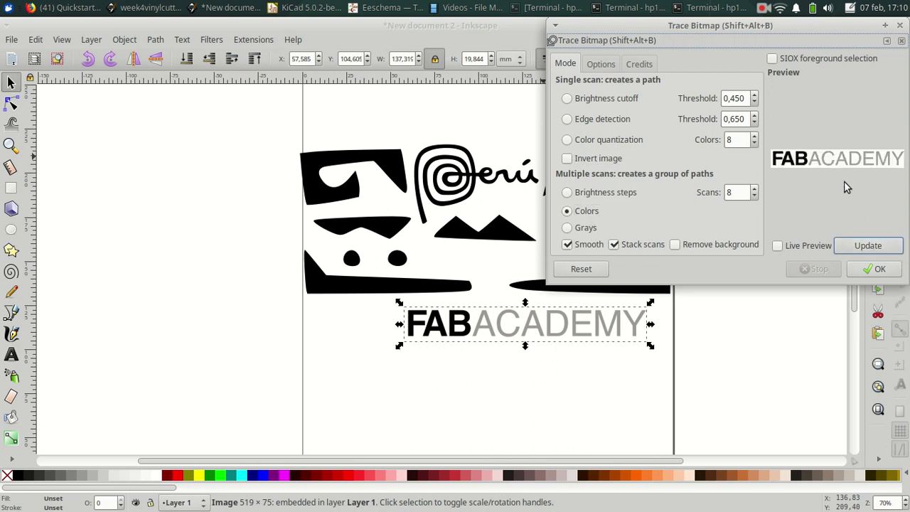
left_click(875, 270)
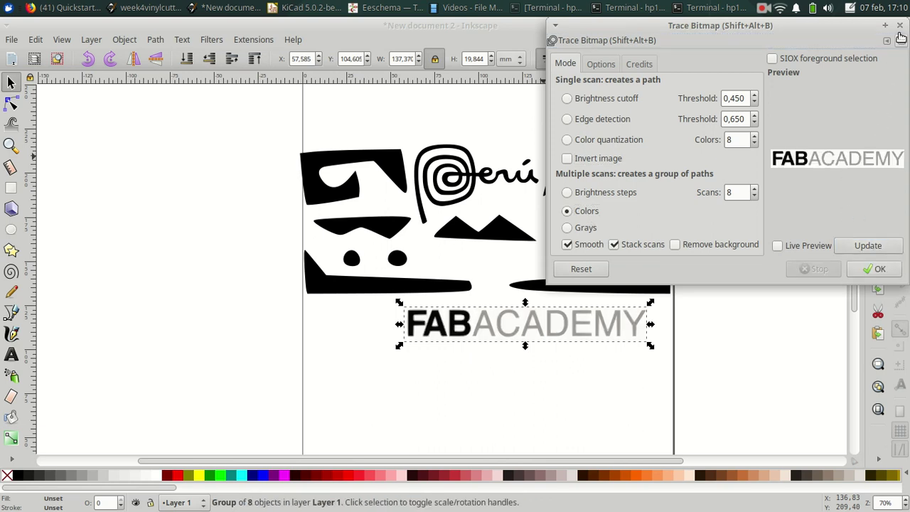
left_click(901, 40)
Step: Move the traced FABACADEMY wordmark lower on the page and delete the original bitmap above it
mouse_move(531, 322)
left_mouse_down()
mouse_move(540, 386)
mouse_move(494, 386)
left_mouse_up()
left_click(544, 330)
key("Delete")
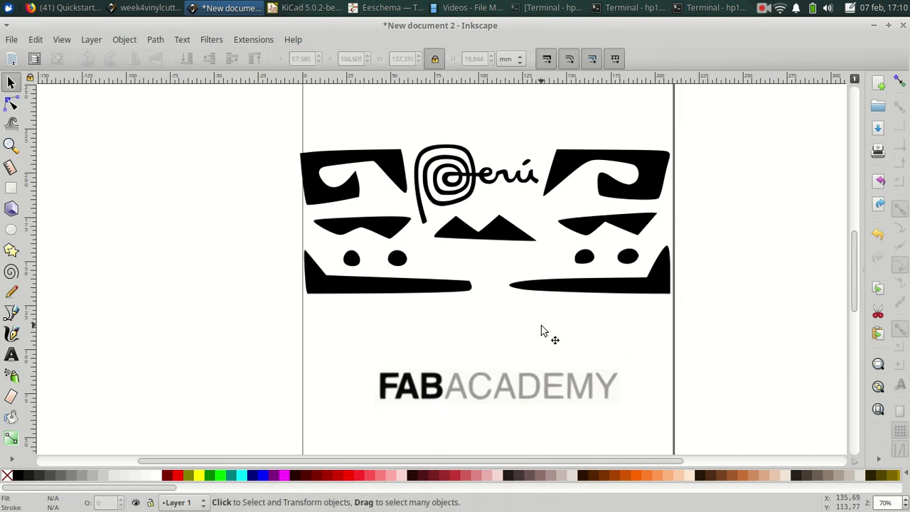
Step: Ungroup the traced FABACADEMY wordmark and check its separate stacked paths individually
mouse_move(283, 331)
left_mouse_down()
mouse_move(309, 370)
mouse_move(650, 448)
left_mouse_up()
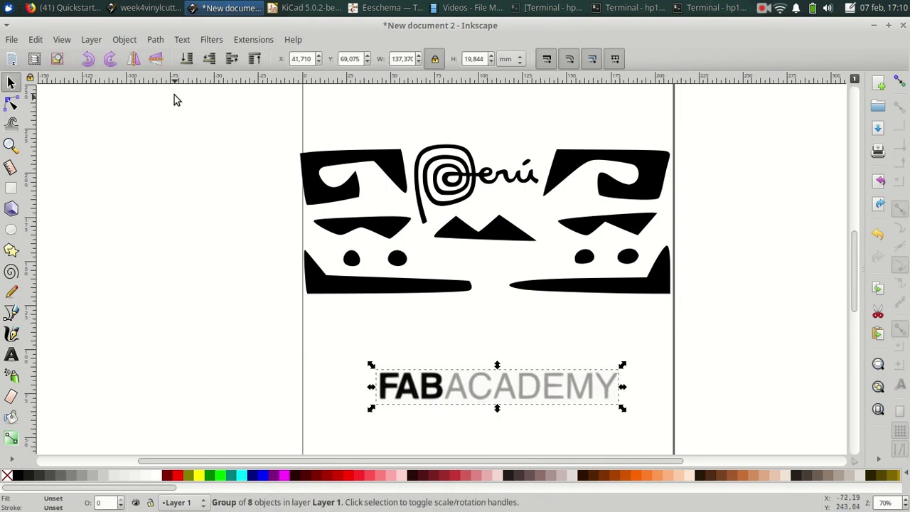
left_click(126, 40)
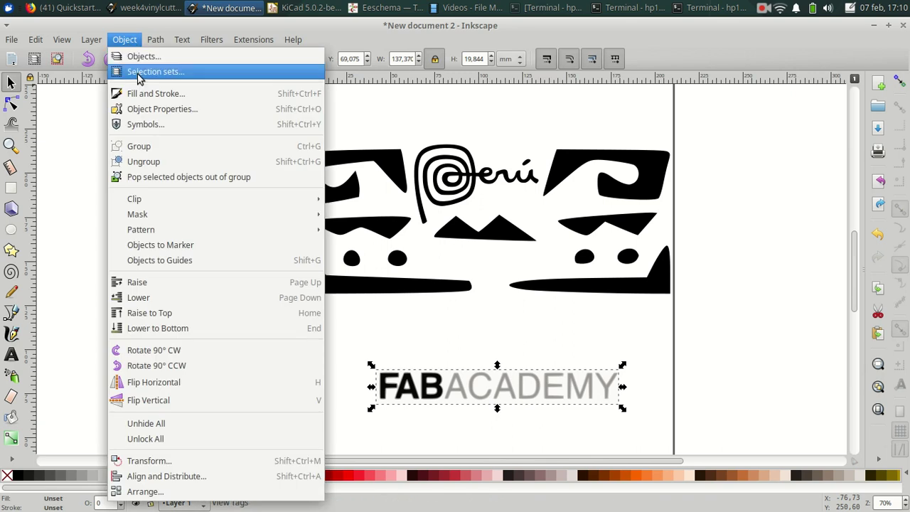
left_click(148, 164)
left_click(398, 422)
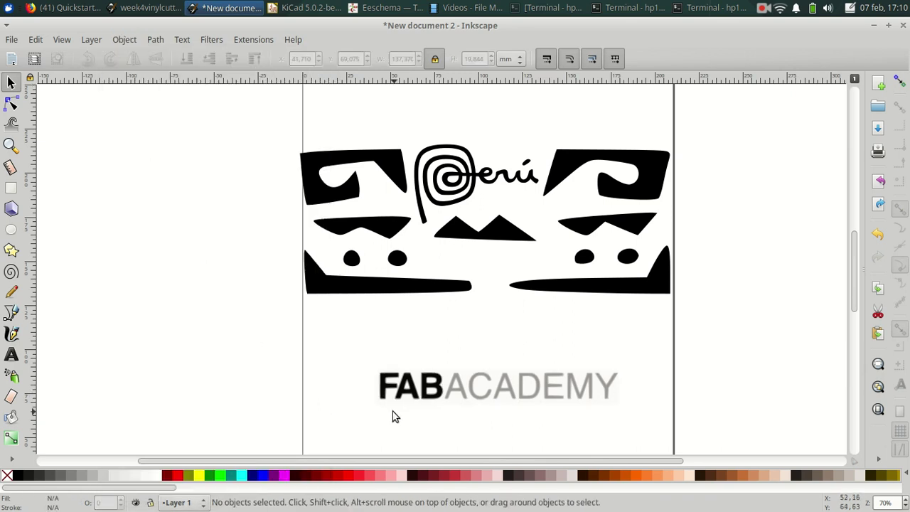
left_click(381, 405)
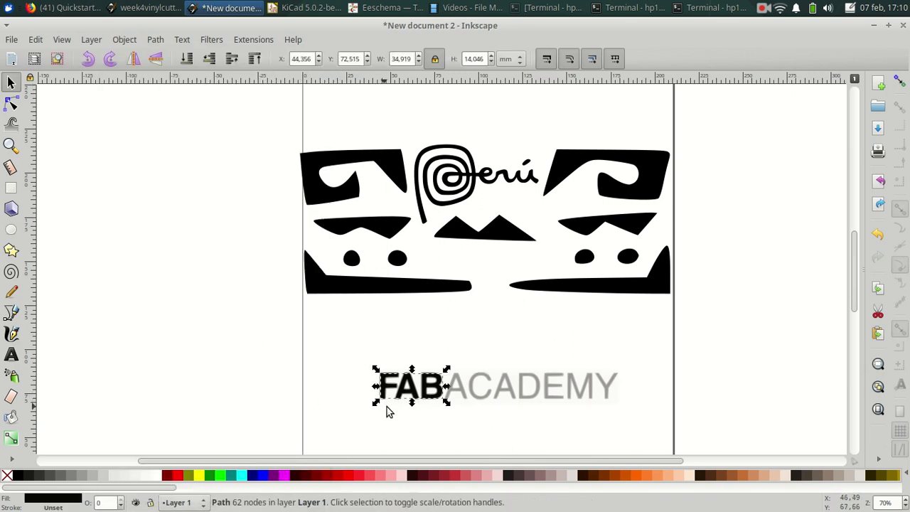
key("Tab")
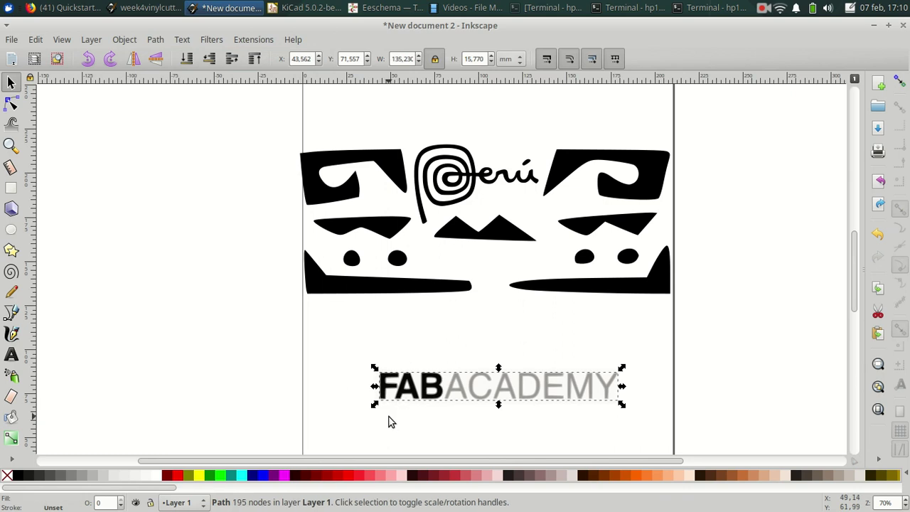
left_click(389, 417)
Step: Fill all the traced wordmark paths with the black (000000ff) picked from the pattern's upper block, then deselect them
left_click_drag(346, 348, 654, 443)
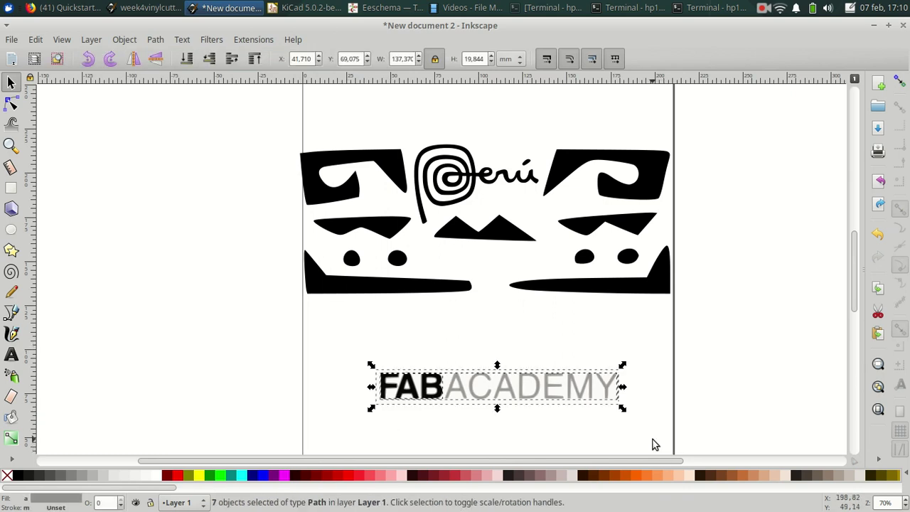
left_click(65, 508)
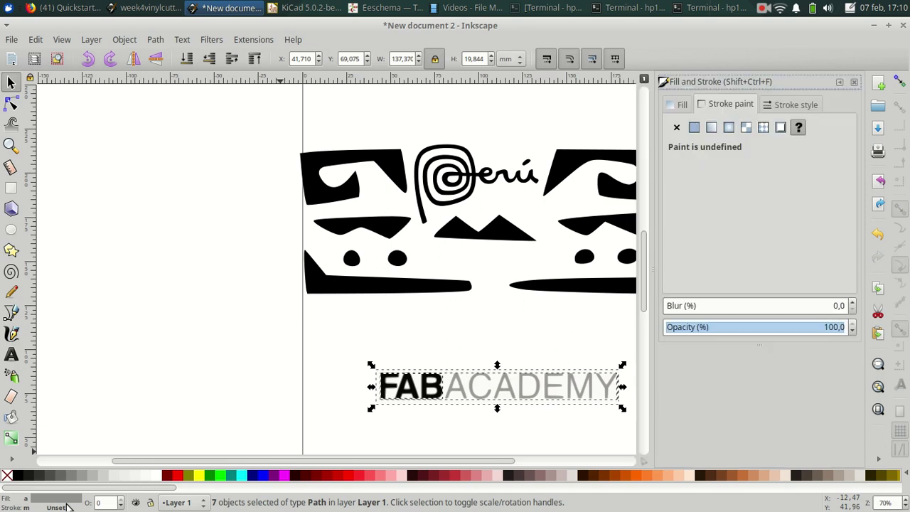
left_click(684, 106)
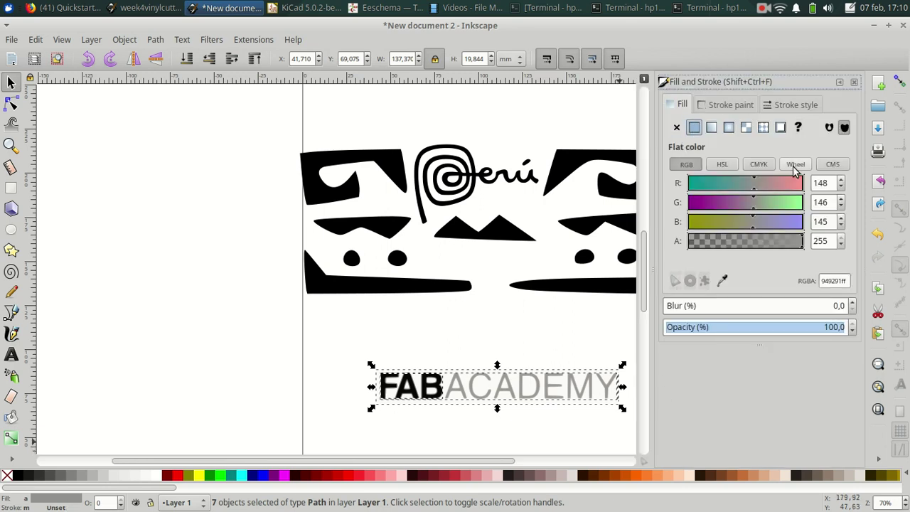
left_click(722, 280)
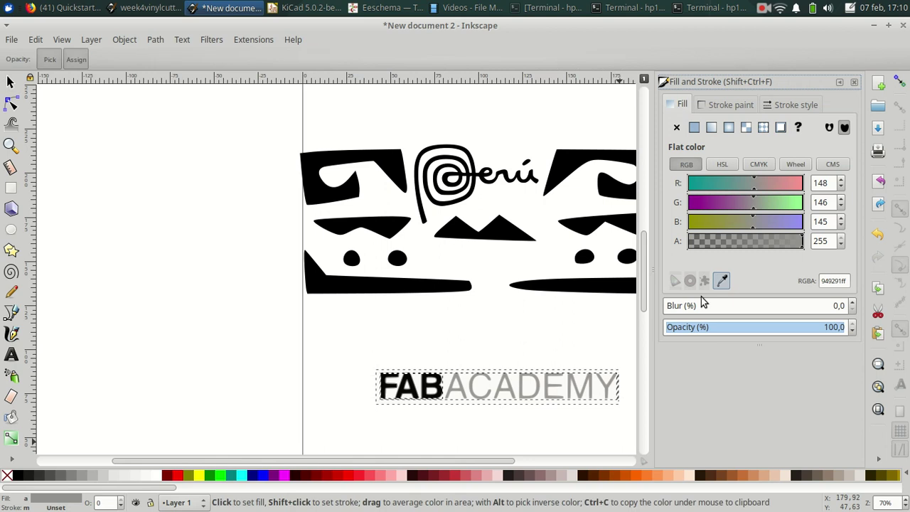
left_click(391, 169)
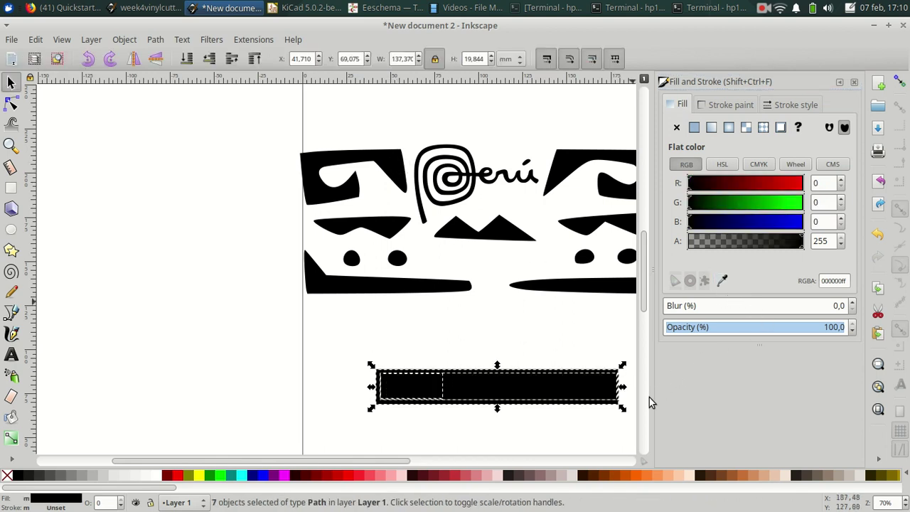
left_click(369, 421)
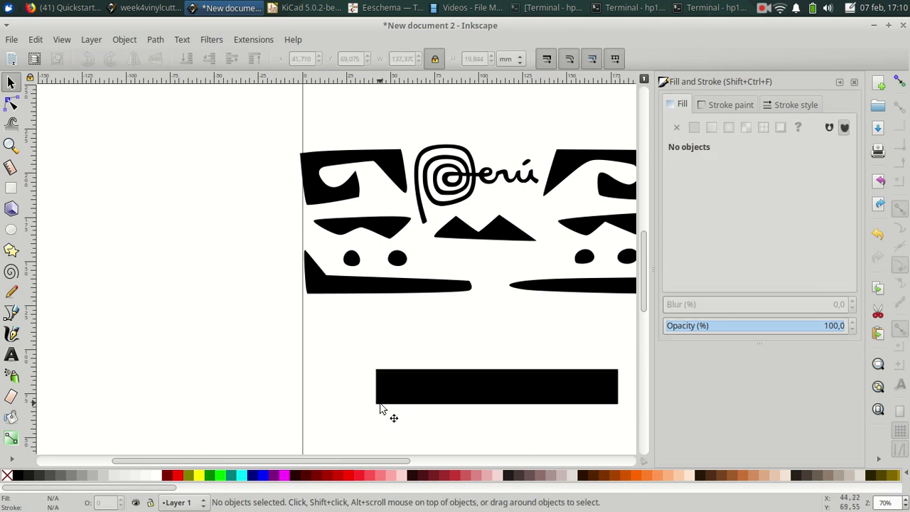
Step: Delete the solid black rectangle that covers the traced FABACADEMY wordmark below the pattern
left_click(381, 411)
left_click(386, 408, "alt")
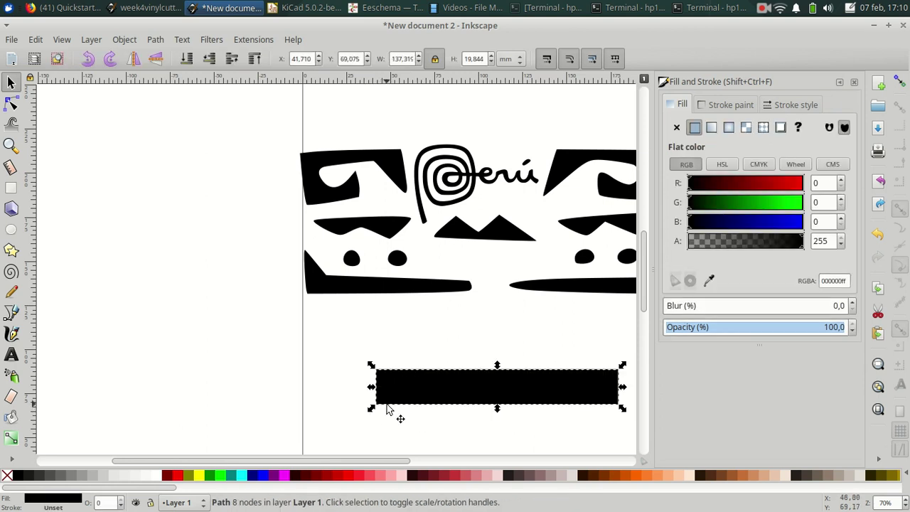
key("Delete")
Step: Give all remaining FABACADEMY wordmark paths a flat black (000000ff) stroke picked from the pattern, then close the fill and stroke settings
mouse_move(365, 362)
left_mouse_down()
mouse_move(379, 381)
mouse_move(636, 418)
left_mouse_up()
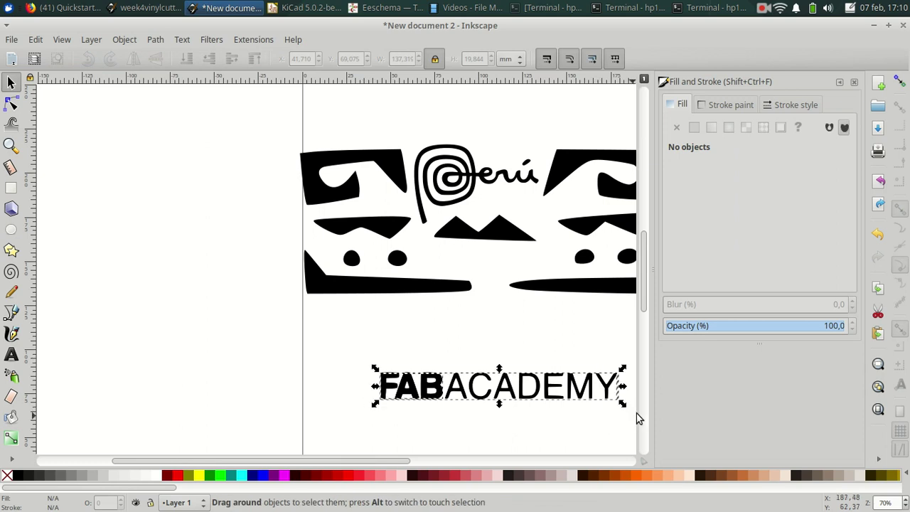
left_click(715, 106)
left_click(694, 127)
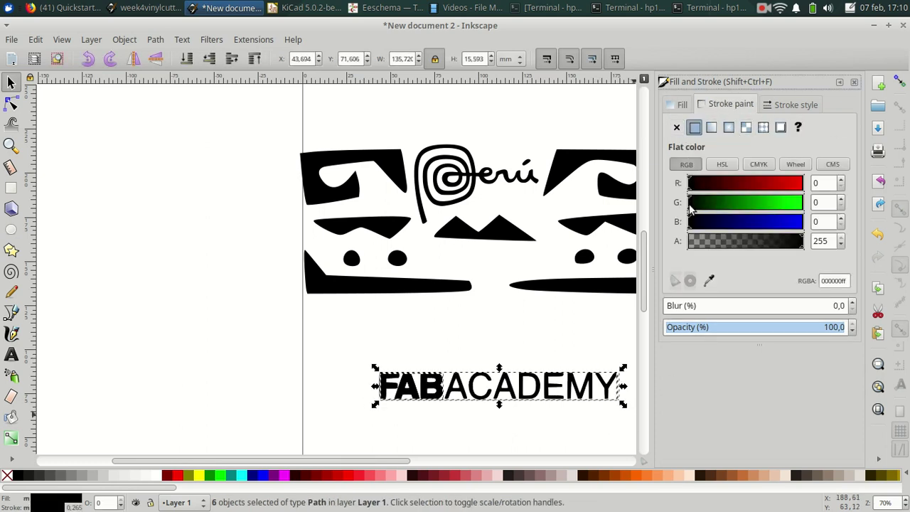
left_click(712, 280)
left_click(628, 284)
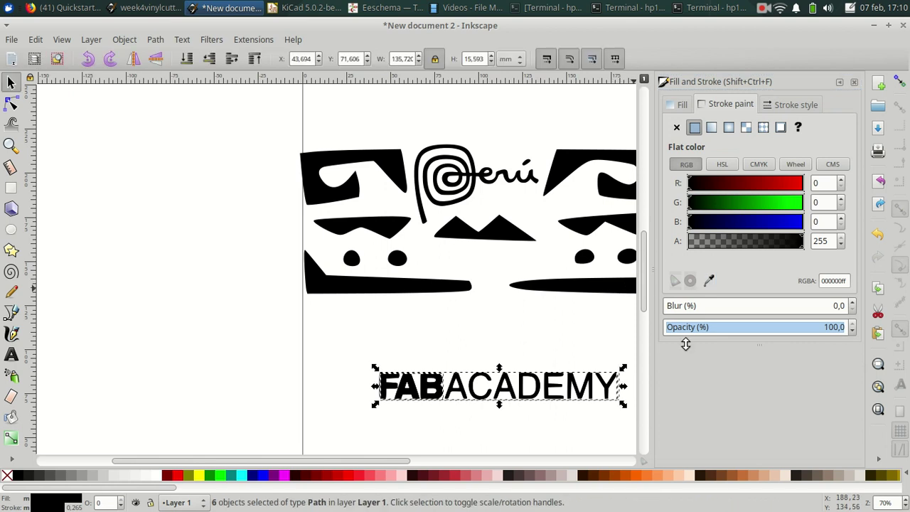
left_click(854, 81)
Step: Merge all the FABACADEMY wordmark paths into a single path with Union, then deselect it
left_click(530, 412)
left_click_drag(344, 348, 645, 436)
left_click(156, 40)
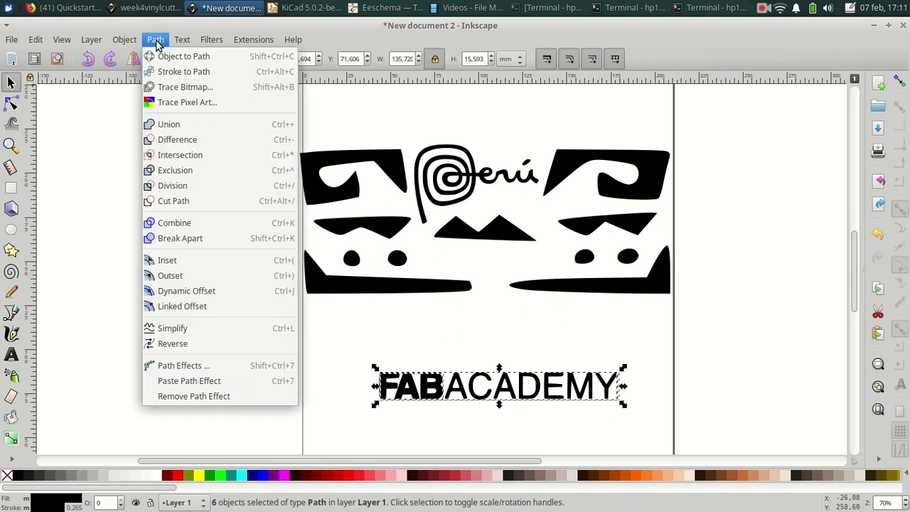
left_click(161, 124)
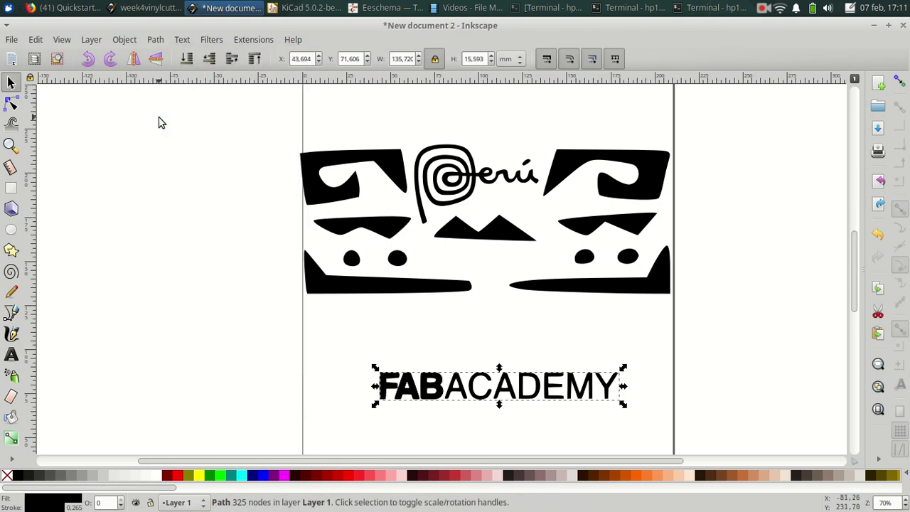
left_click(457, 428)
Step: Scale the FABACADEMY wordmark down and place it between the pattern's inner dots, below the central zigzag
left_click(507, 389)
left_click_drag(506, 390, 489, 370)
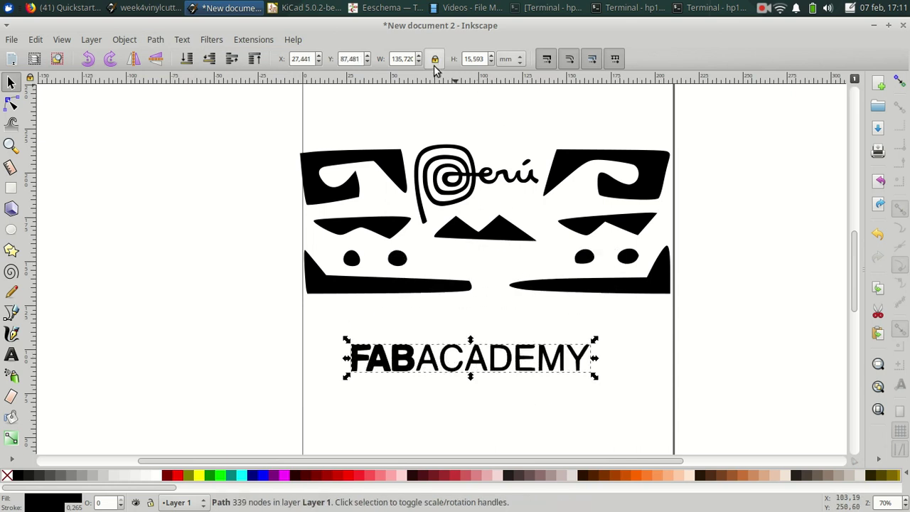
left_click_drag(597, 341, 539, 370)
left_click_drag(467, 365, 581, 246)
Step: Merge the FABACADEMY wordmark and the Perú pattern into one path with Union, then deselect it
left_click_drag(224, 102, 735, 343)
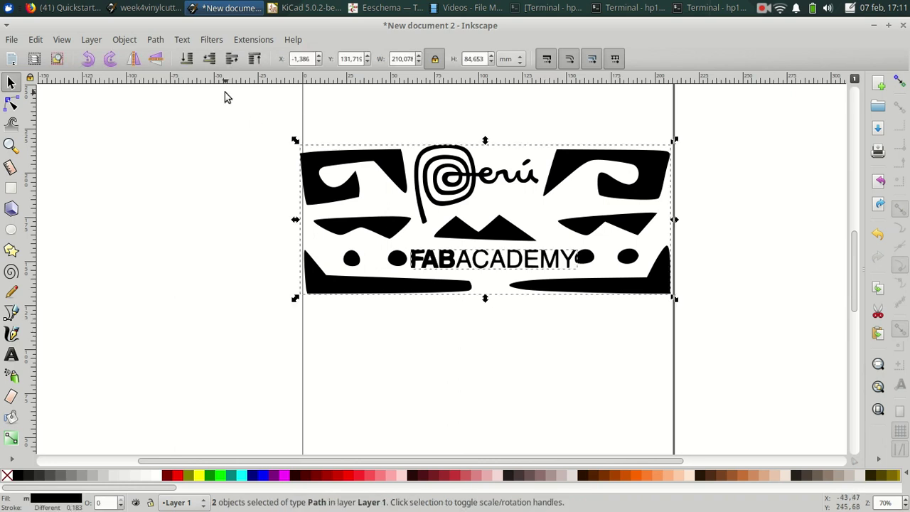
left_click(125, 40)
mouse_move(154, 41)
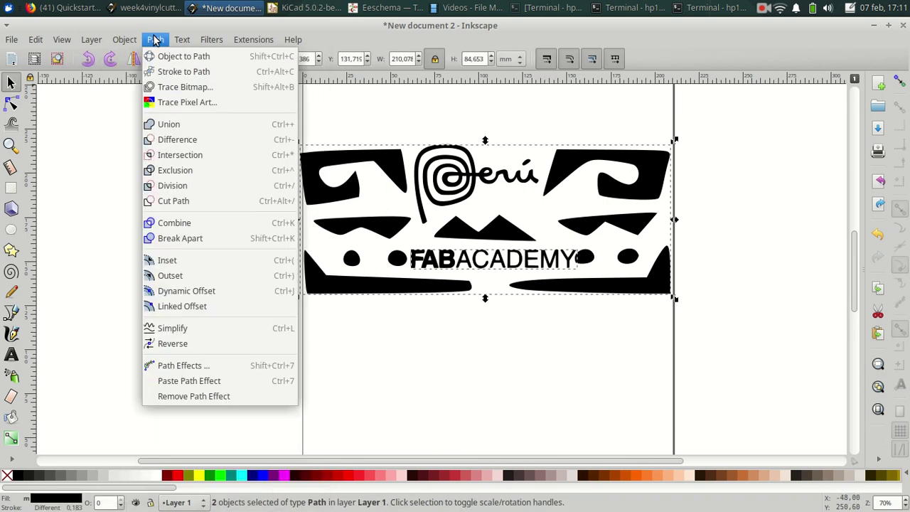
left_click(171, 124)
left_click(533, 380)
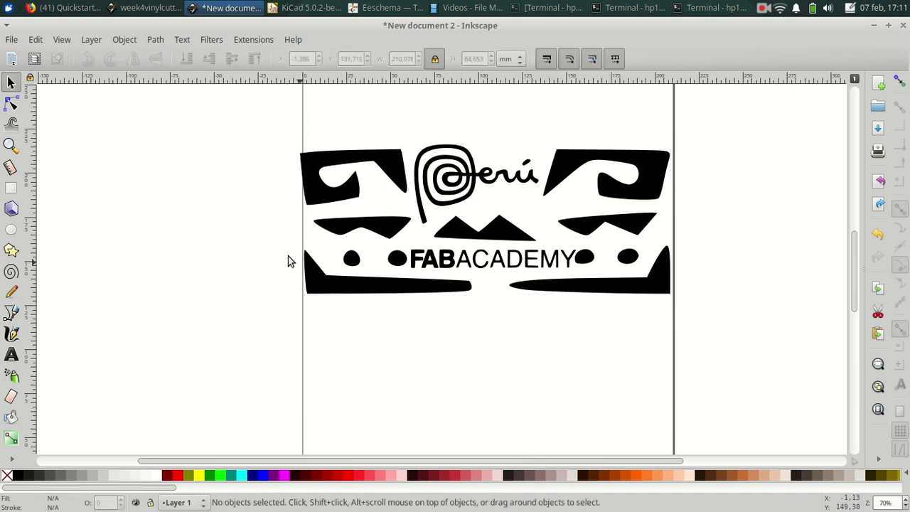
Step: Save the drawing as week4vinylcuttingdrawing2.svg in the Vector for vinyl cutting folder
left_click(12, 40)
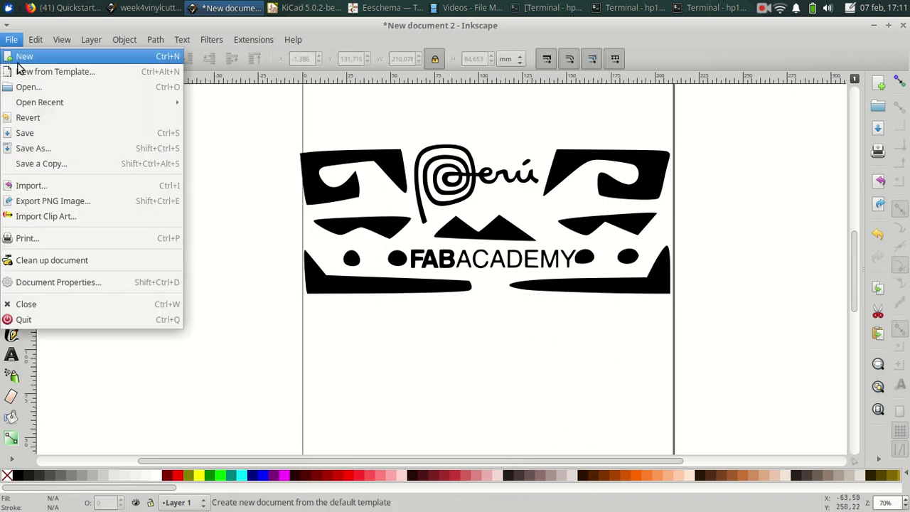
left_click(35, 135)
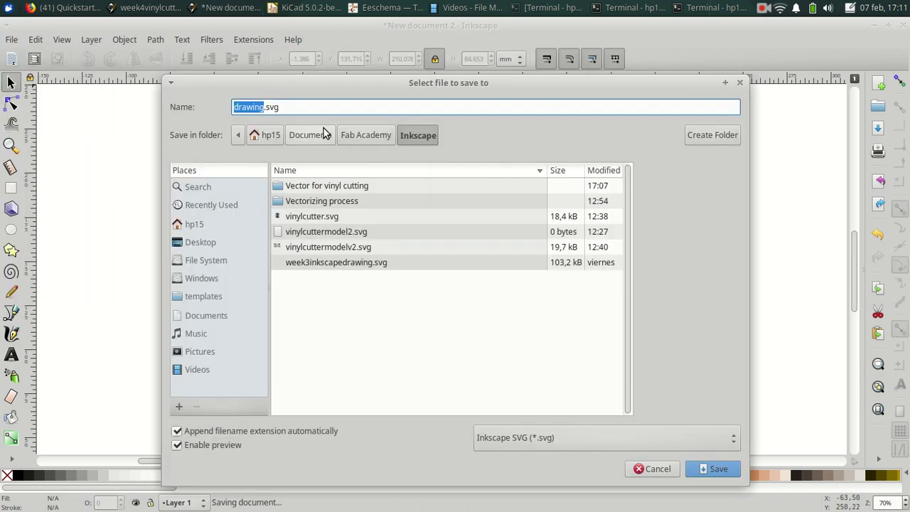
double_click(342, 186)
left_click(331, 187)
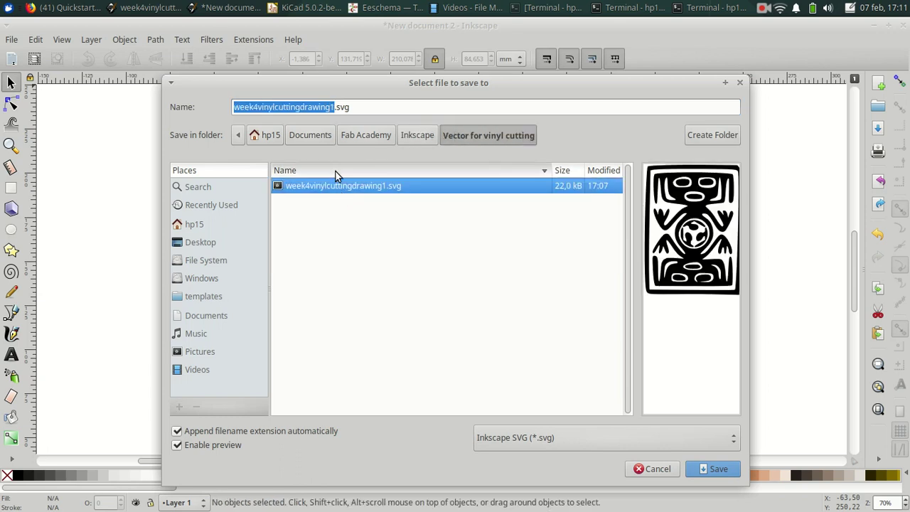
left_click(335, 107)
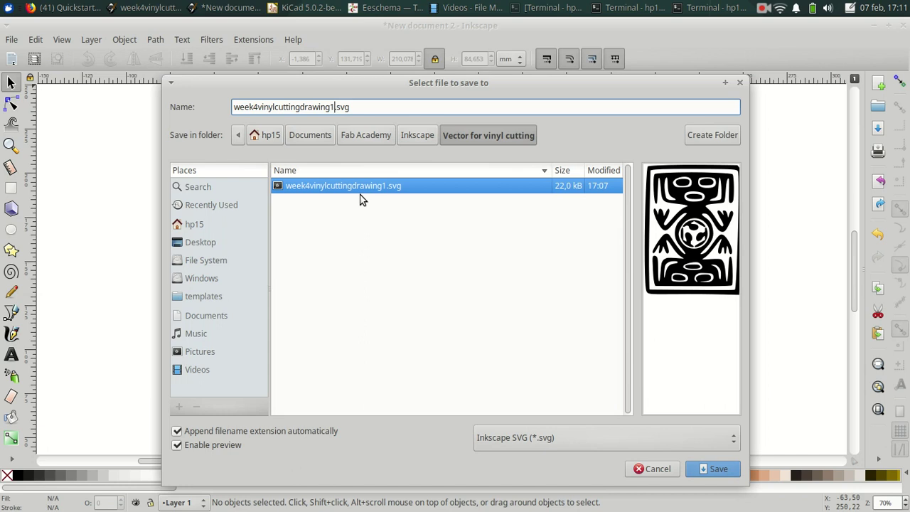
type("2")
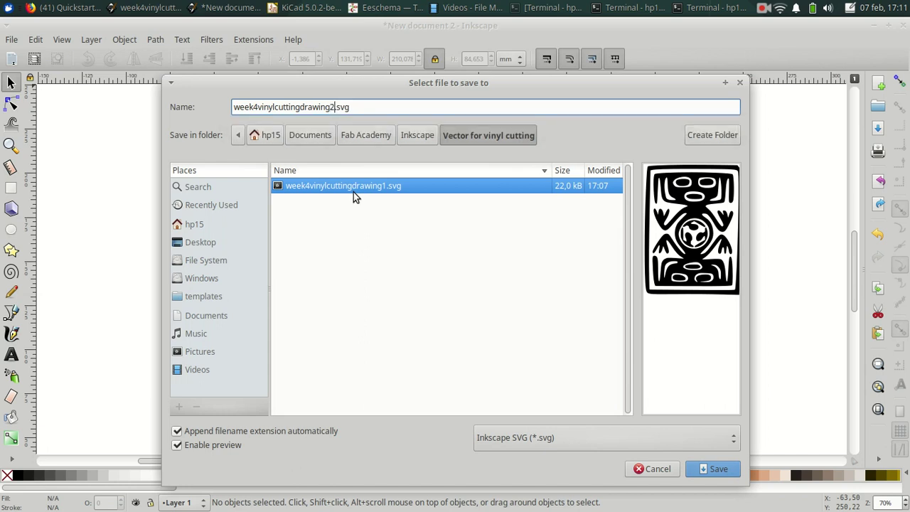